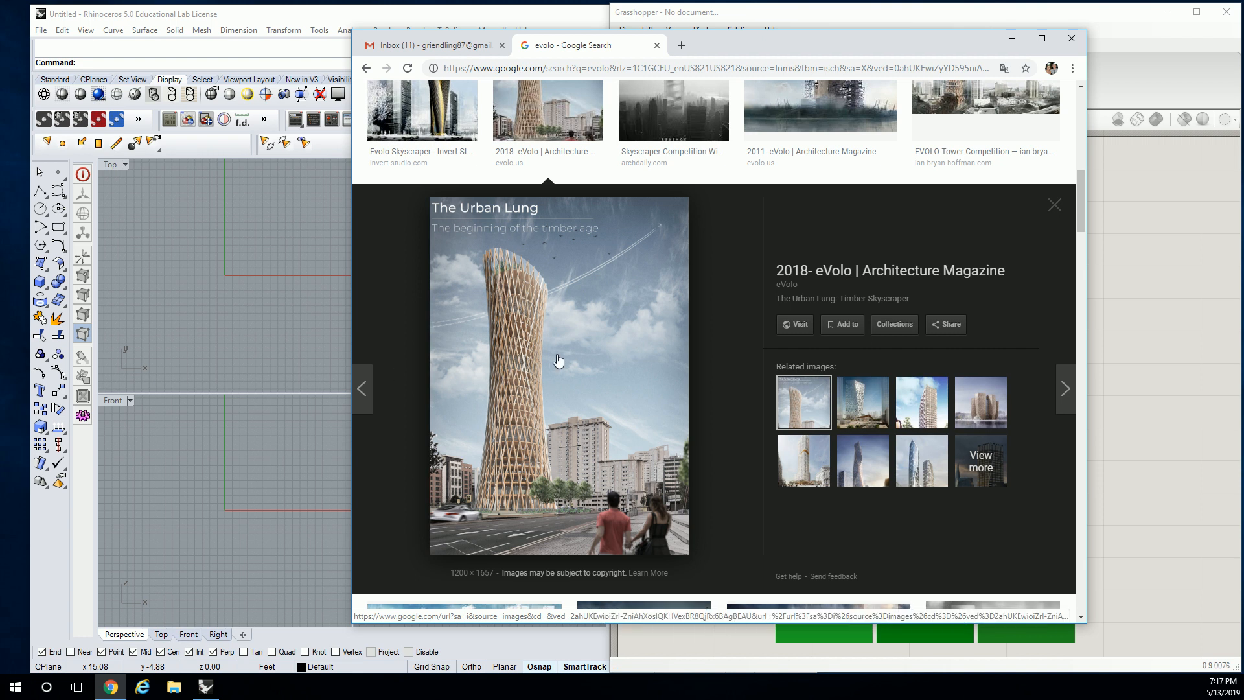
Switch to Rhino and draw a circle about 42 ft in diameter near the origin in the Top view
click(1119, 279)
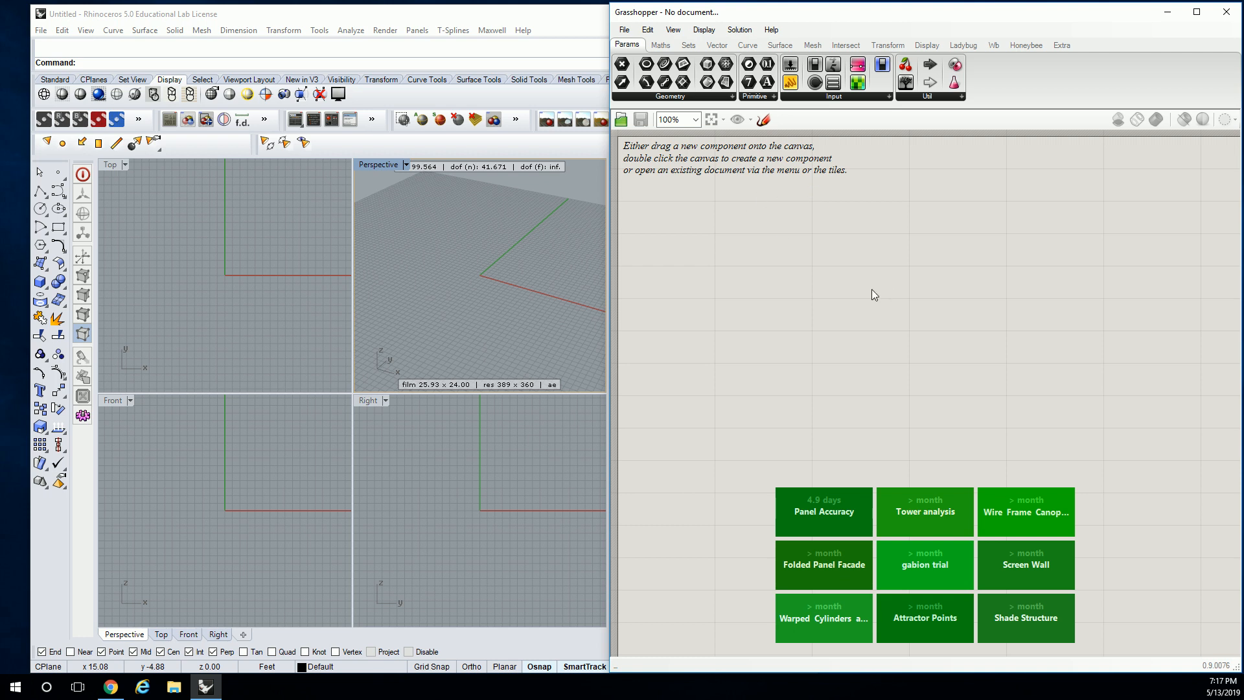
click(255, 193)
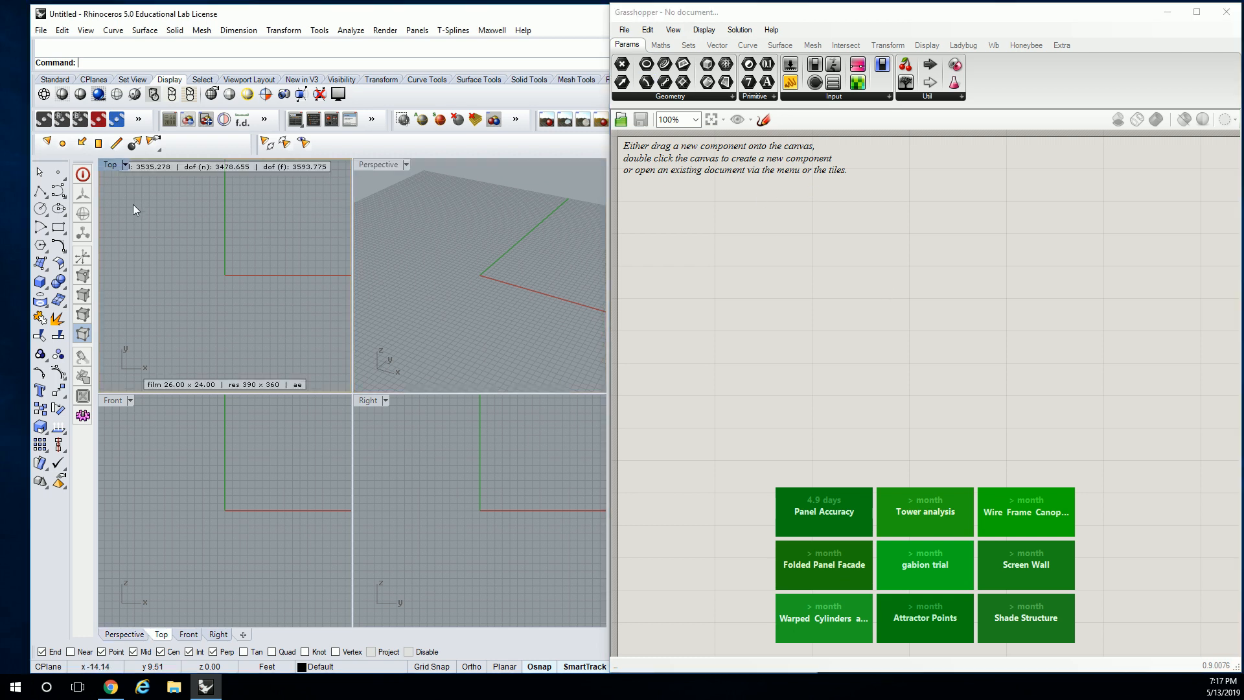
click(41, 245)
click(213, 268)
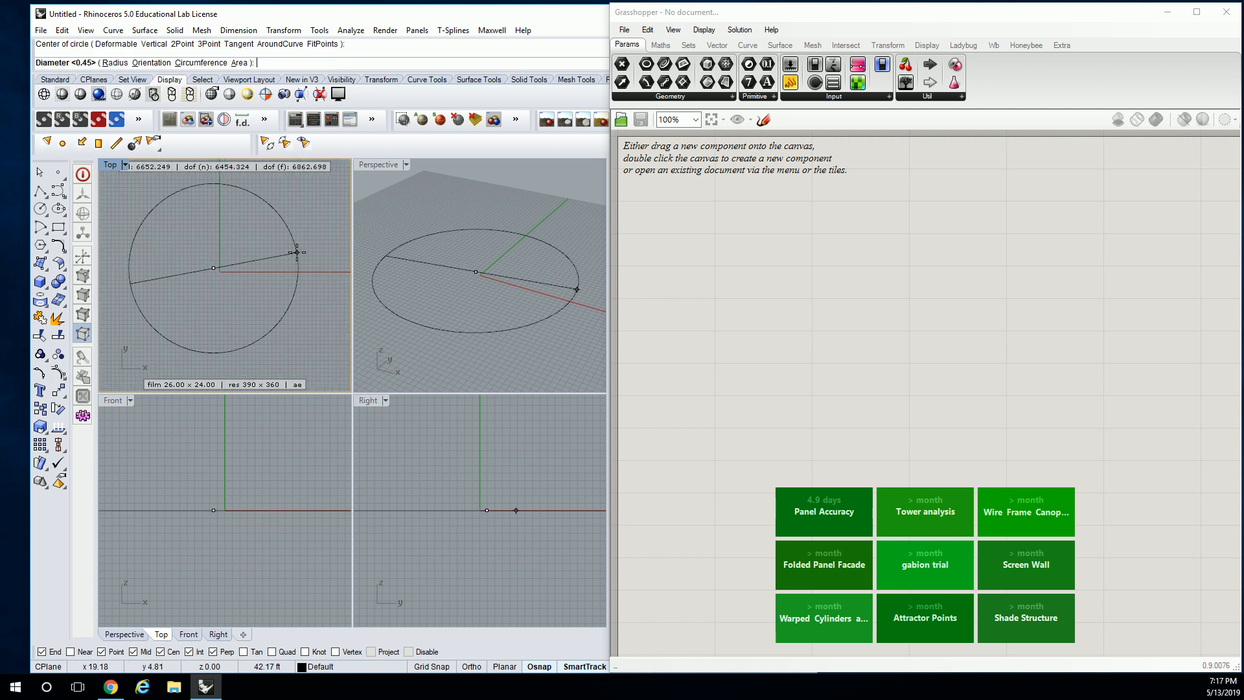
click(289, 247)
Duplicate the circle high above the original and tilt the copy slightly off horizontal
scroll(290, 247, down, 1)
middle_click(523, 290)
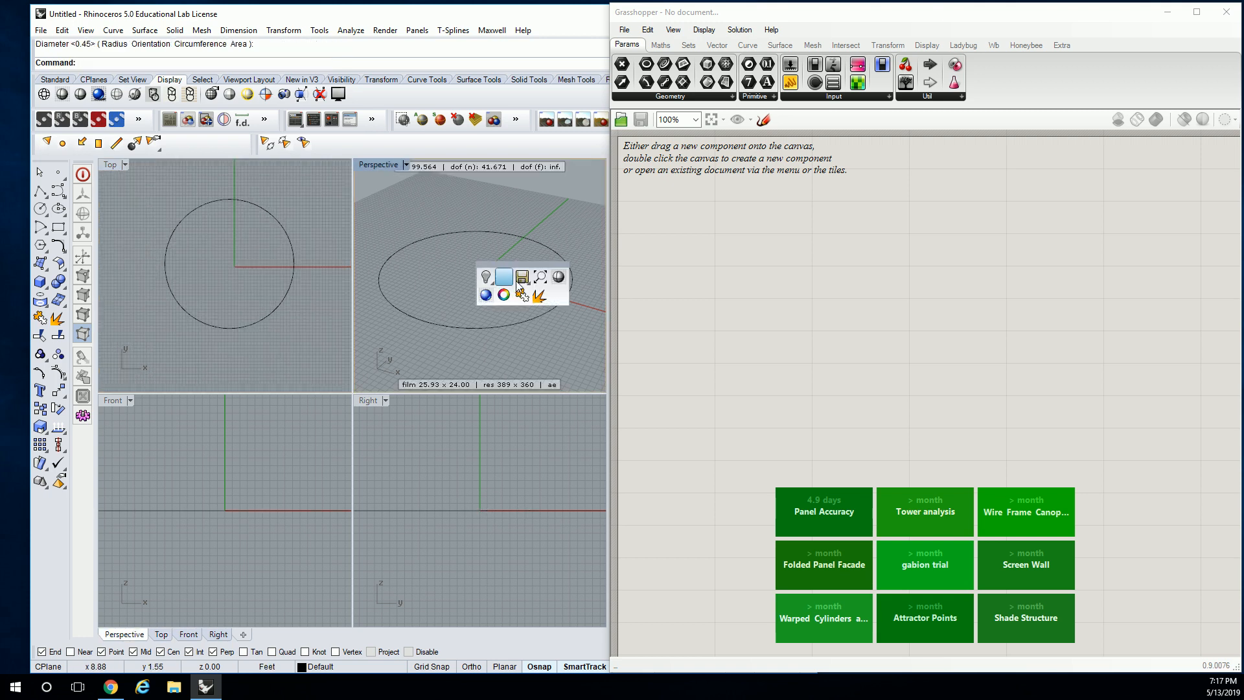
scroll(492, 302, down, 5)
click(482, 330)
drag(479, 297, 489, 214)
scroll(480, 313, up, 2)
right_drag(479, 250, 442, 242)
drag(441, 241, 436, 231)
click(528, 286)
right_drag(528, 286, 501, 223)
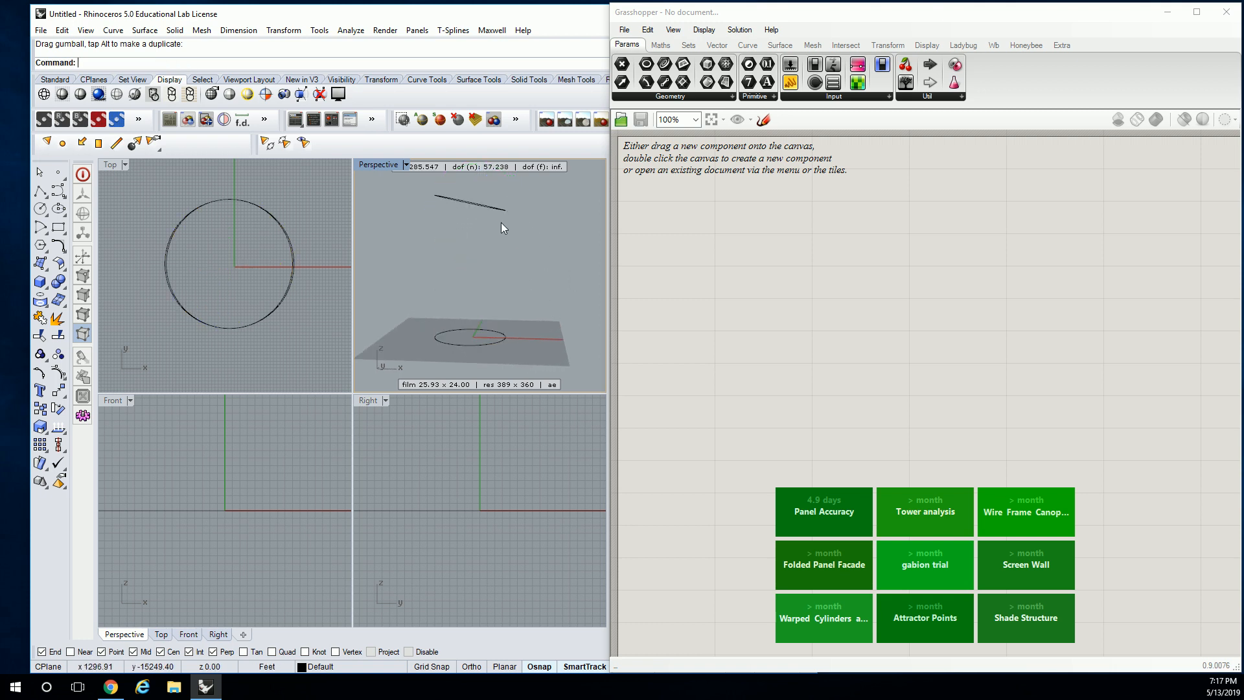
Maximize the Perspective view and place two Curve parameters one above the other on the Grasshopper canvas
double_click(386, 165)
right_drag(379, 164, 436, 328)
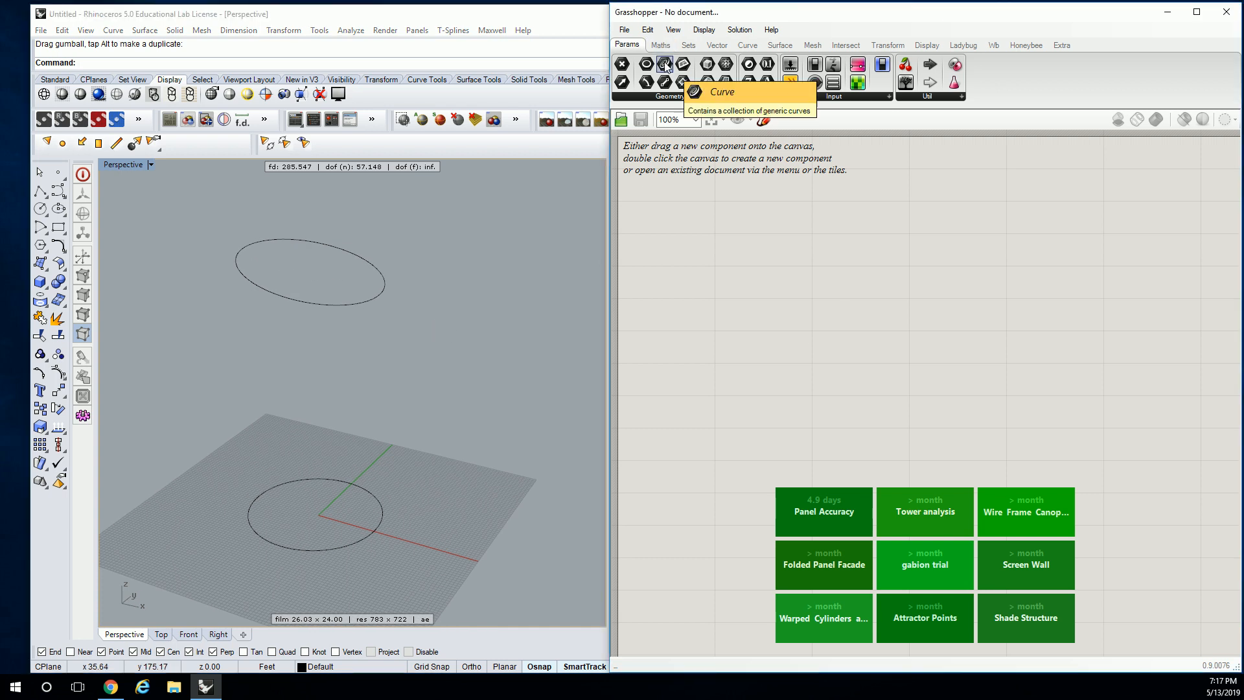
drag(665, 65, 776, 302)
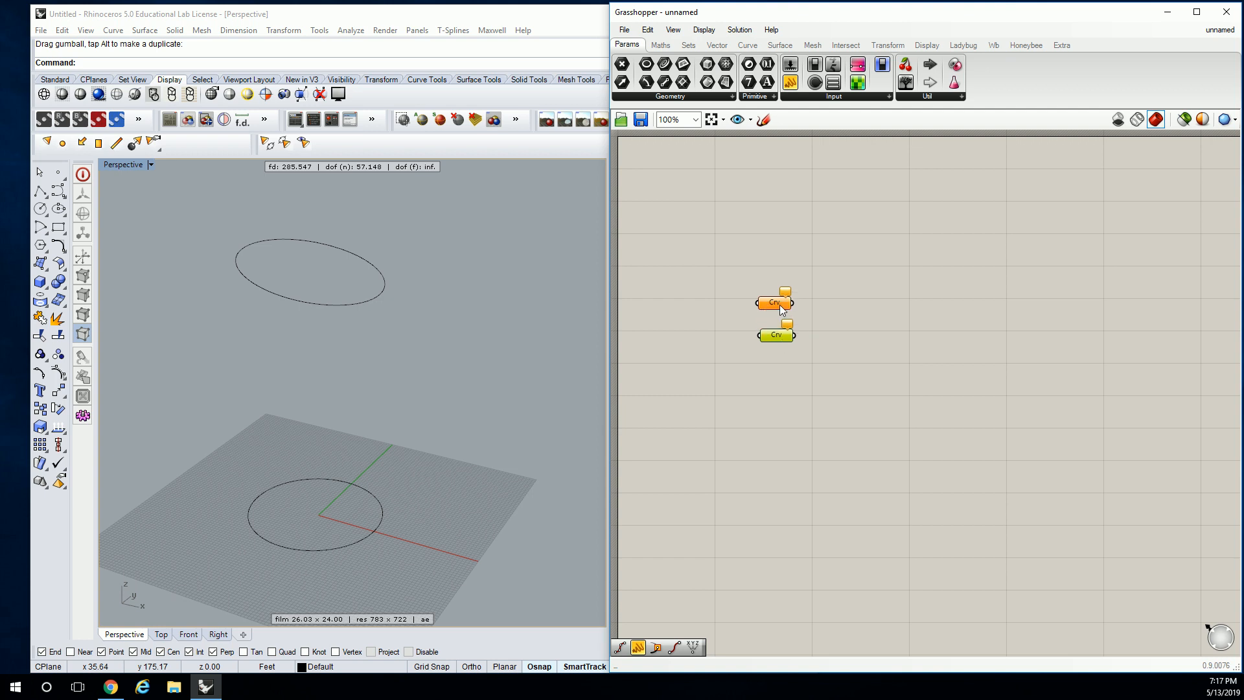
Reference the ground-level circle in the lower Curve parameter as a single curve
right_click(780, 340)
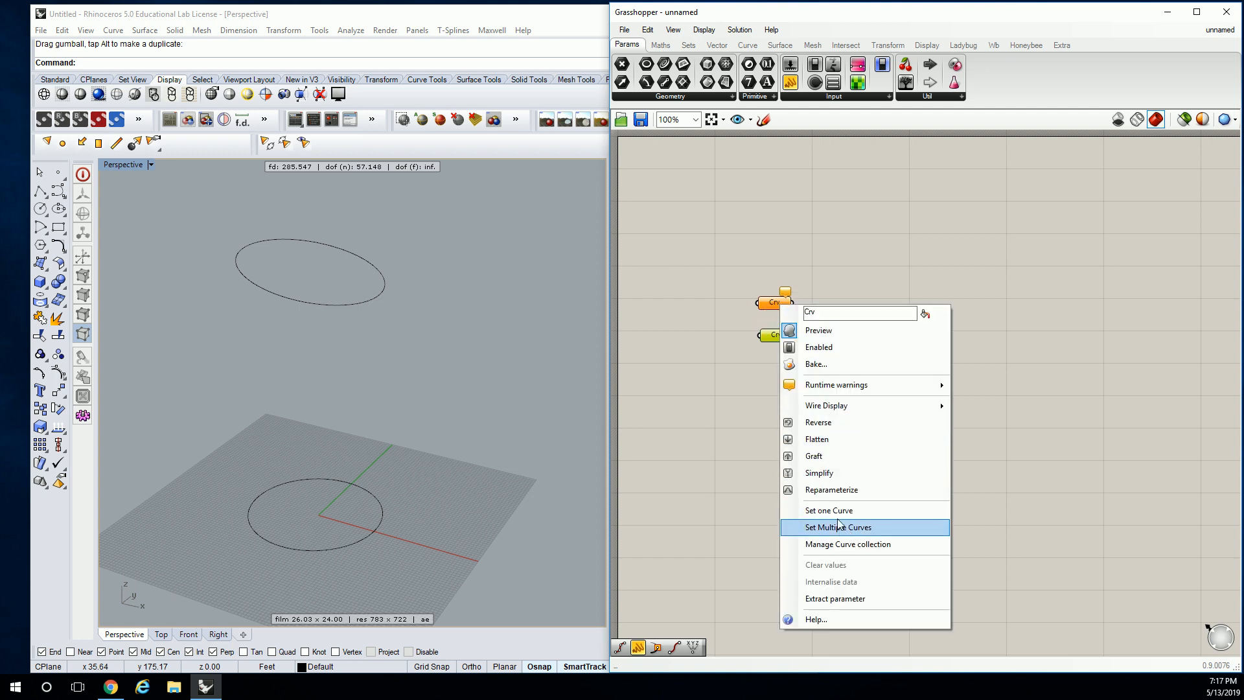
click(718, 367)
right_click(783, 339)
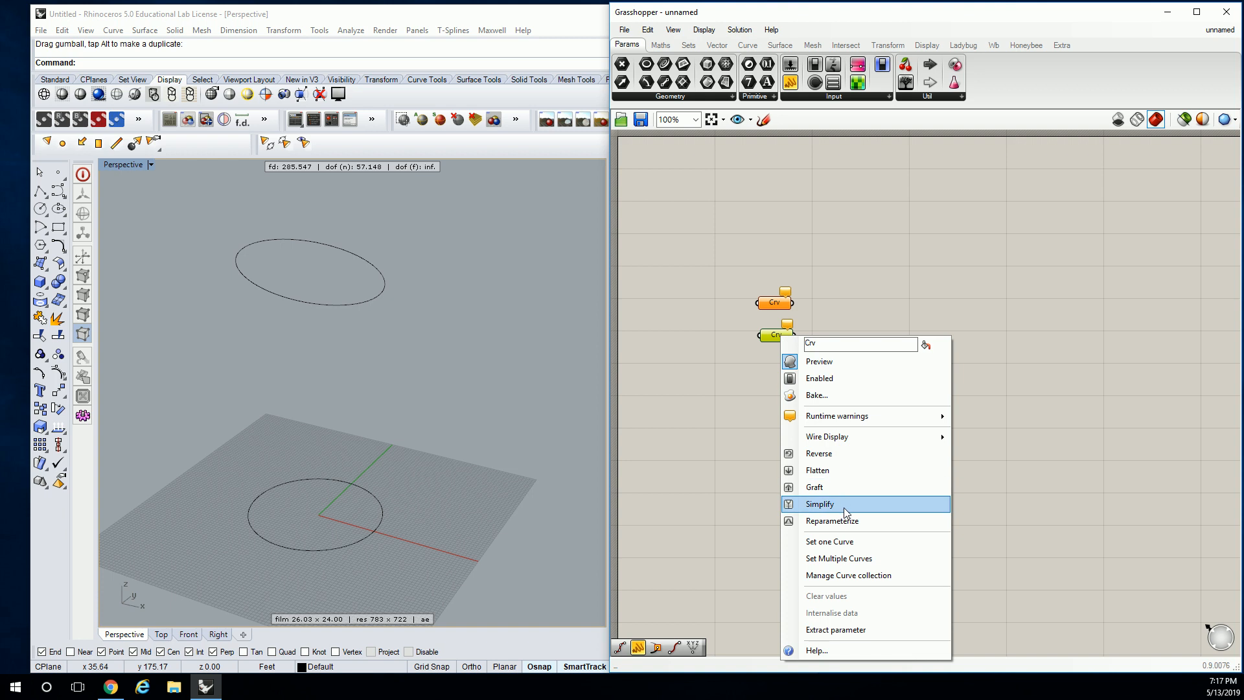
click(831, 541)
click(253, 500)
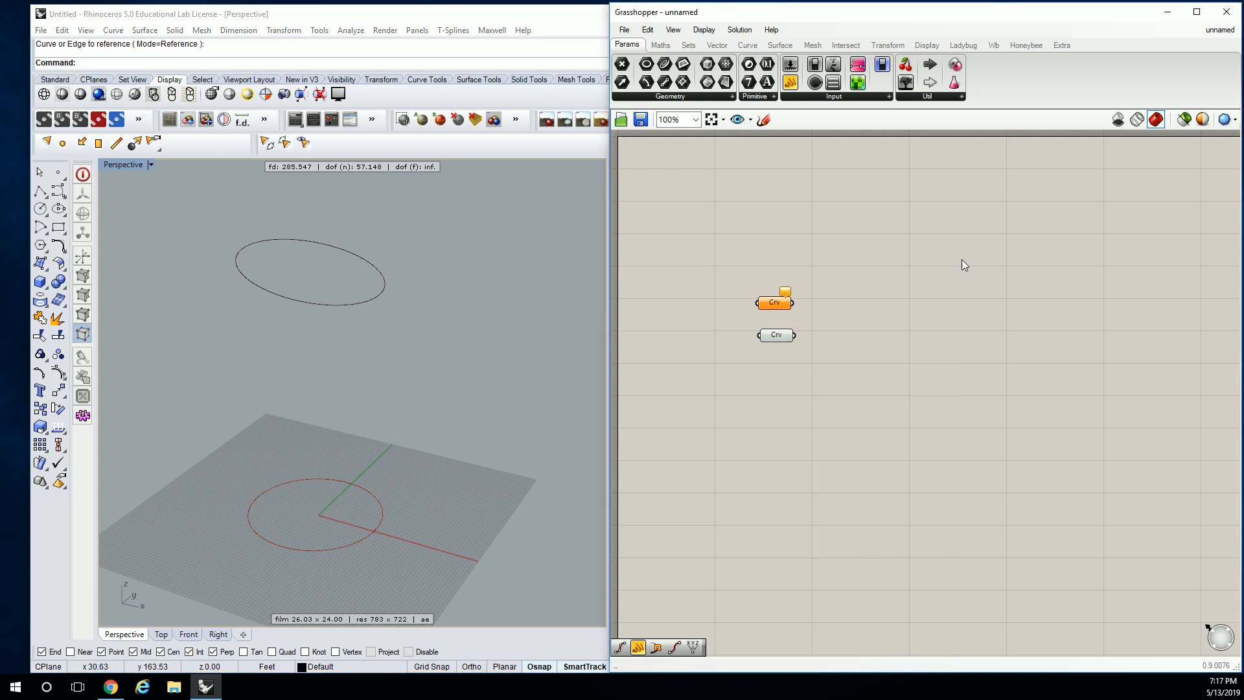
Reference the raised, tilted circle in the upper Curve parameter and space the two parameters slightly farther apart
right_click(782, 303)
click(829, 508)
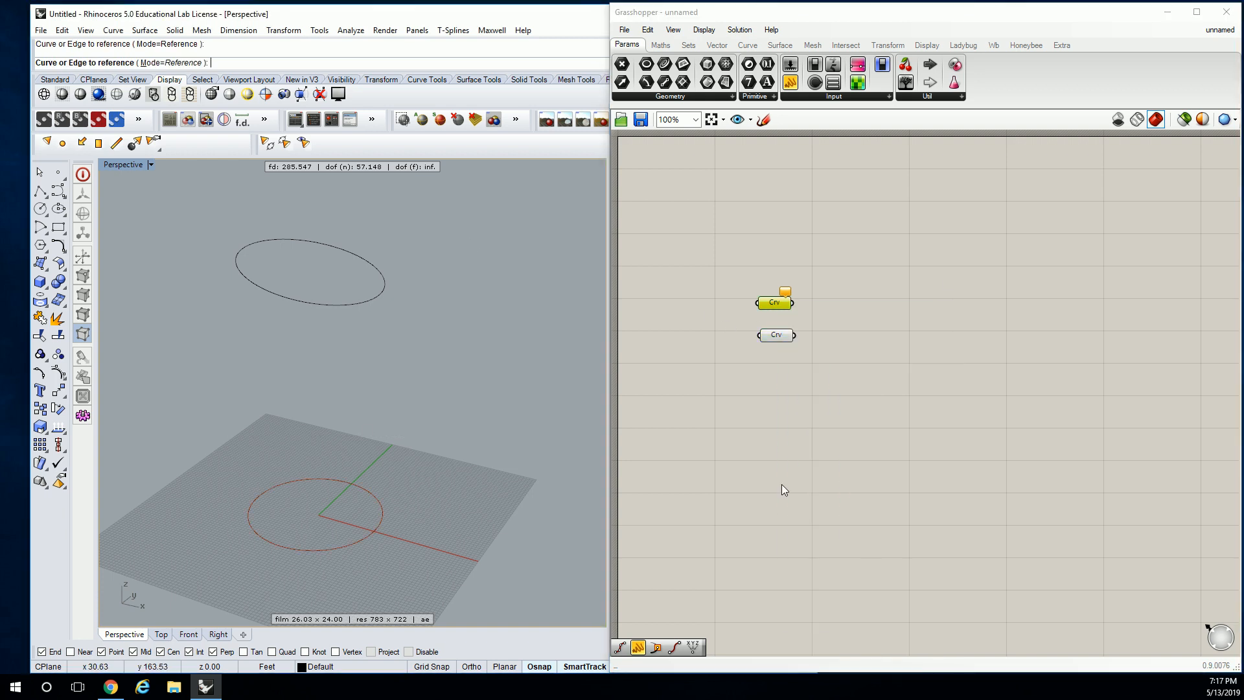
click(272, 299)
click(732, 311)
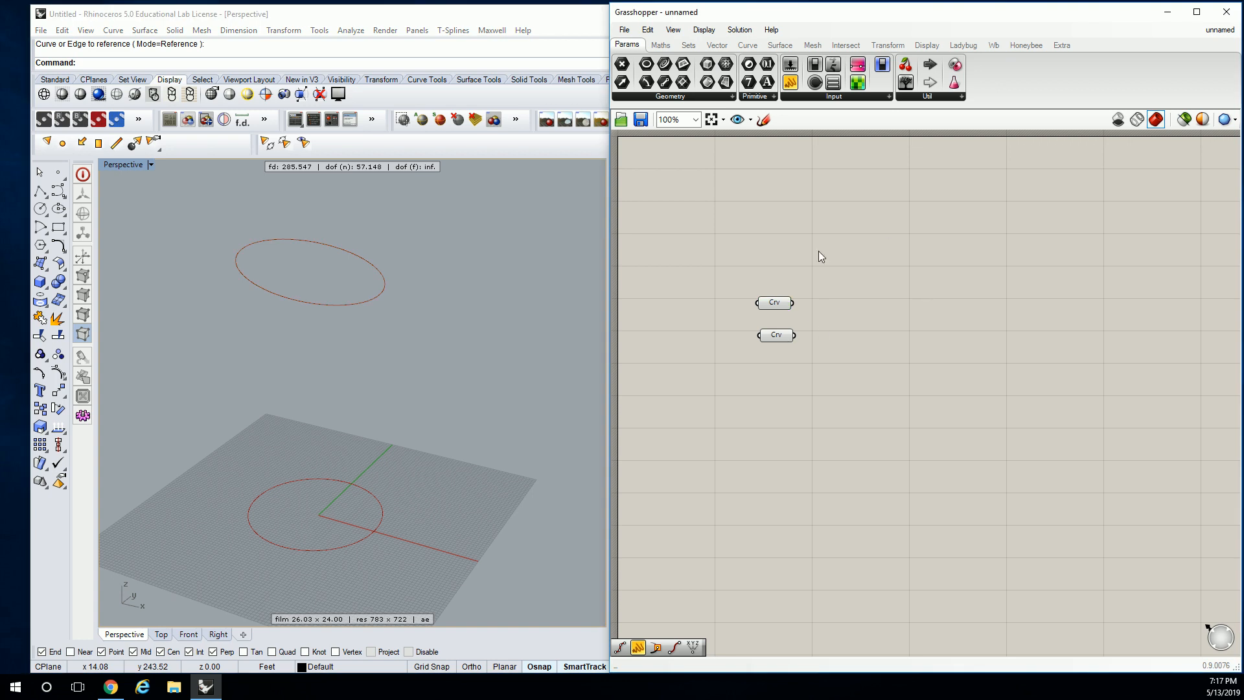
drag(777, 337, 777, 355)
click(815, 319)
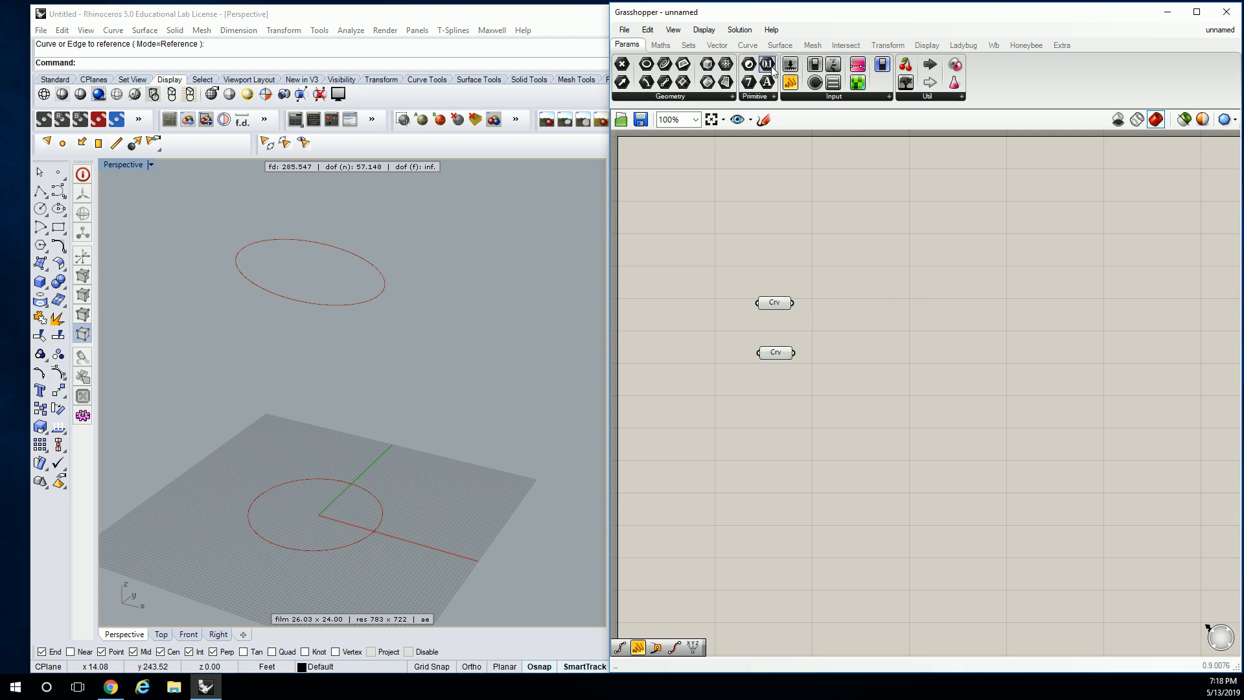
Add a Loft component and wire both Curve parameters into its curves input
mouse_move(778, 49)
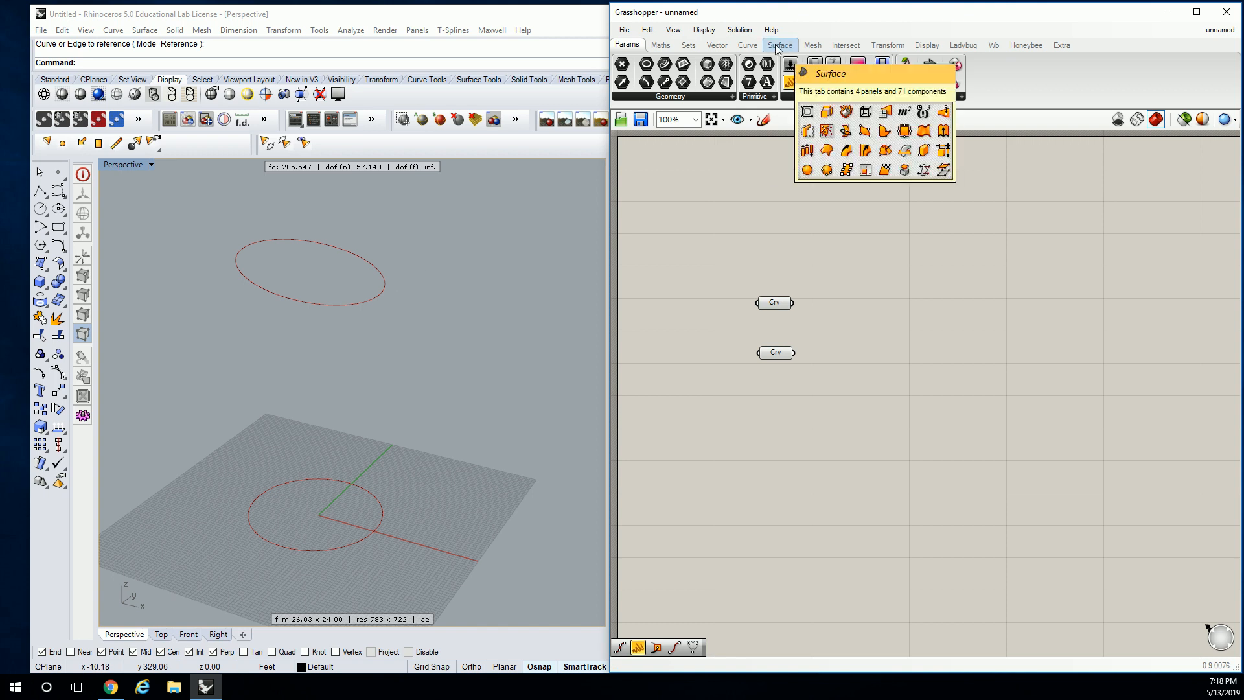
click(748, 46)
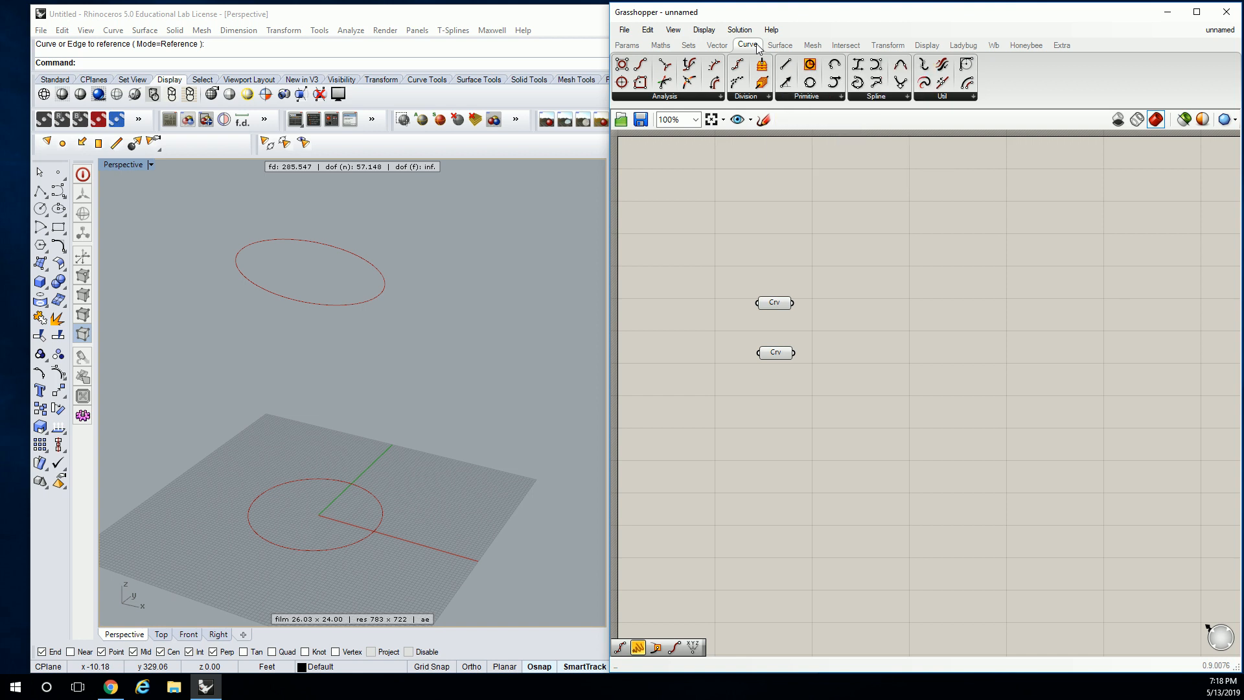
click(780, 45)
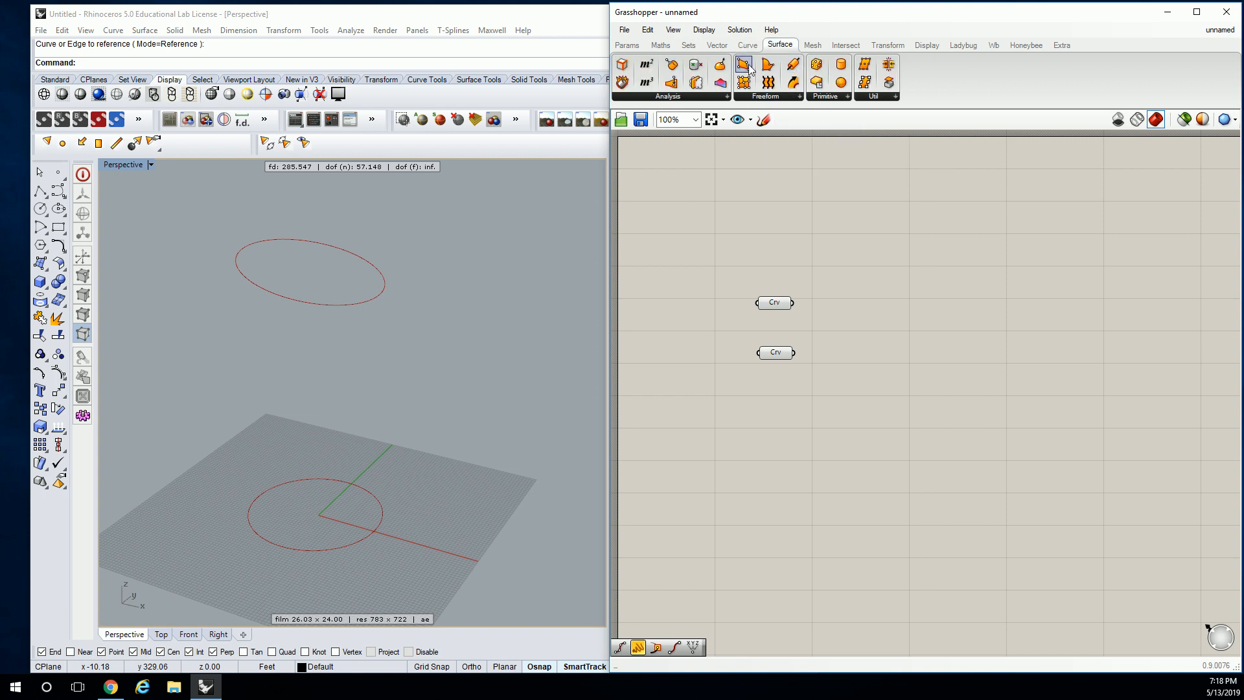
click(787, 97)
click(787, 97)
click(787, 96)
click(771, 162)
click(881, 329)
drag(793, 303, 859, 322)
drag(795, 352, 858, 323)
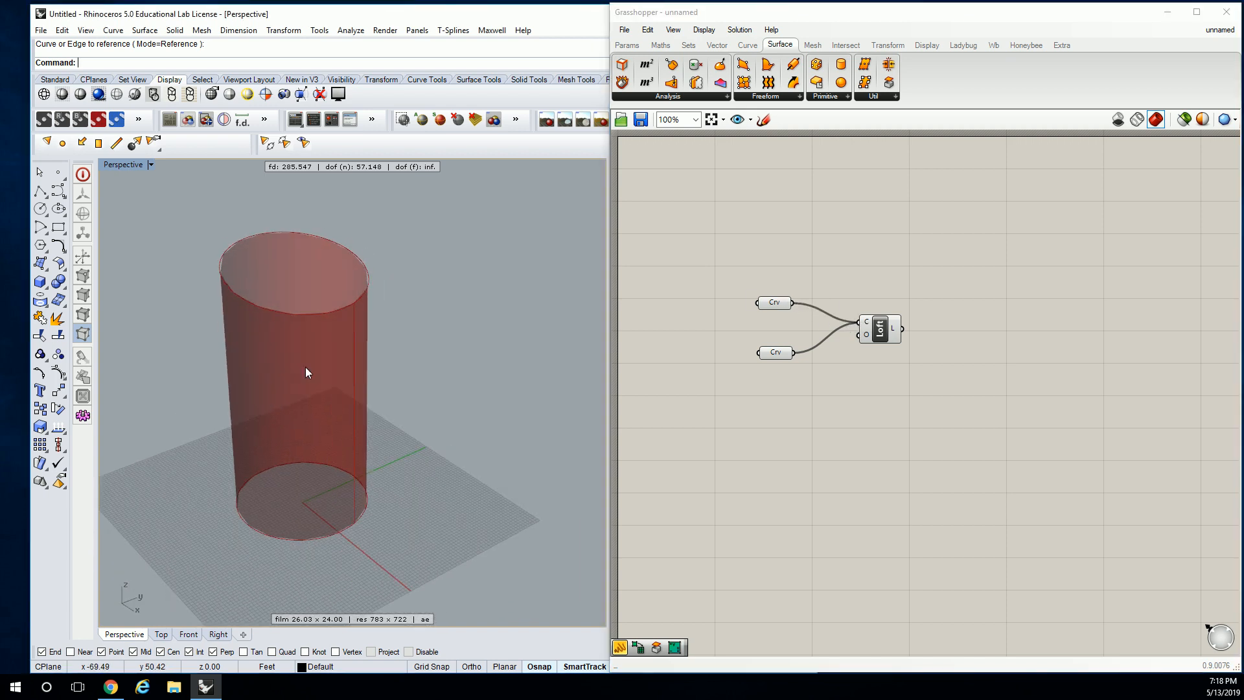
Inspect the lofted surface between the circles, and delete the Loft component
right_drag(305, 367, 400, 339)
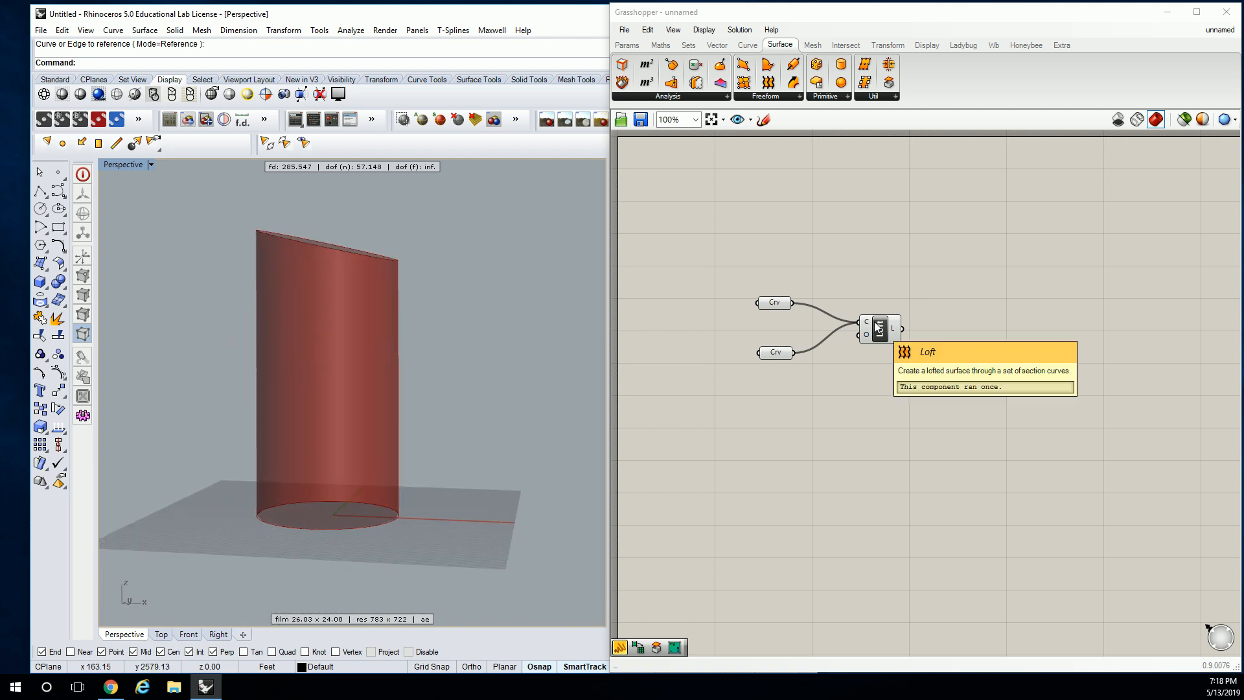
drag(950, 264, 881, 369)
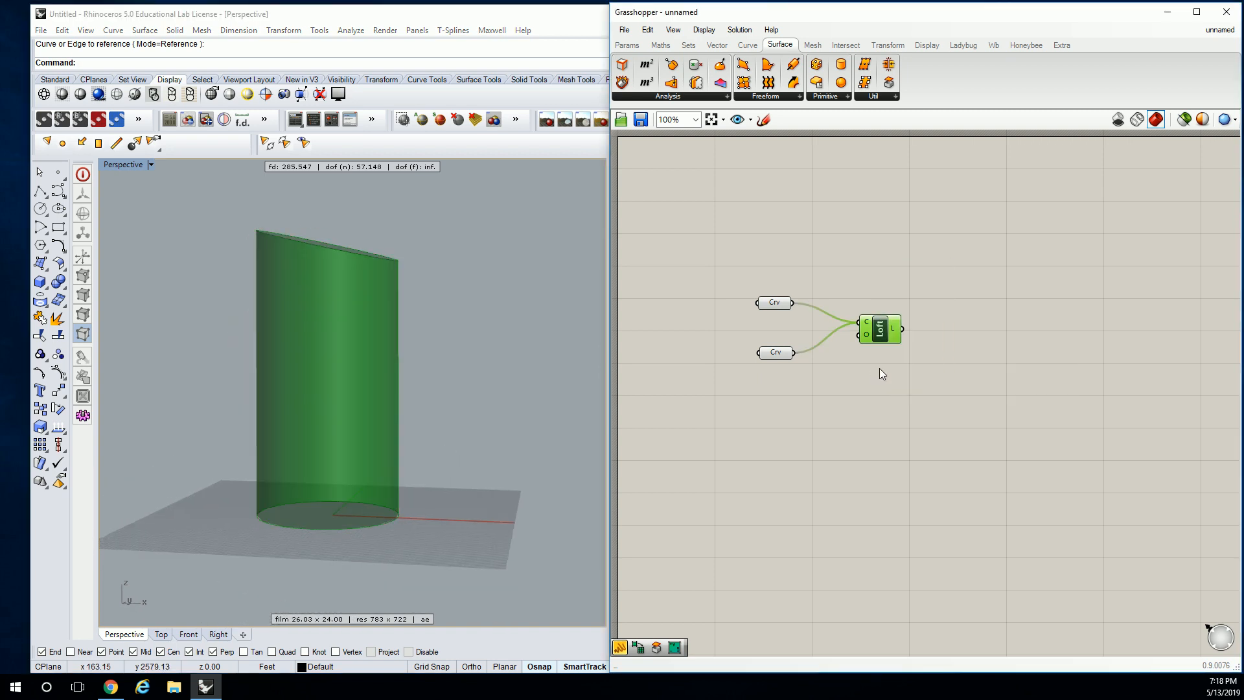
key(Delete)
Add two Area components and feed one Curve parameter into each to get the circles' centroids
right_drag(807, 254, 780, 280)
drag(654, 66, 835, 384)
key(ctrl+c)
key(ctrl+v)
drag(839, 297, 838, 327)
drag(770, 381, 828, 406)
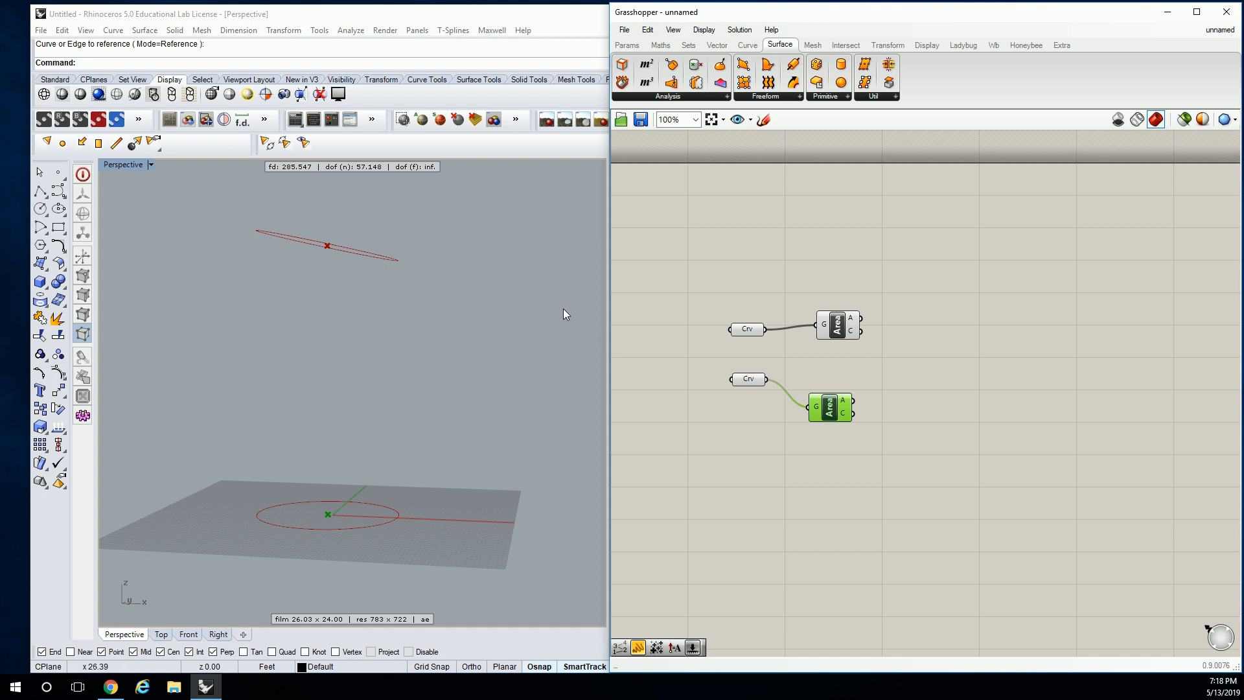
right_drag(562, 315, 521, 333)
click(842, 222)
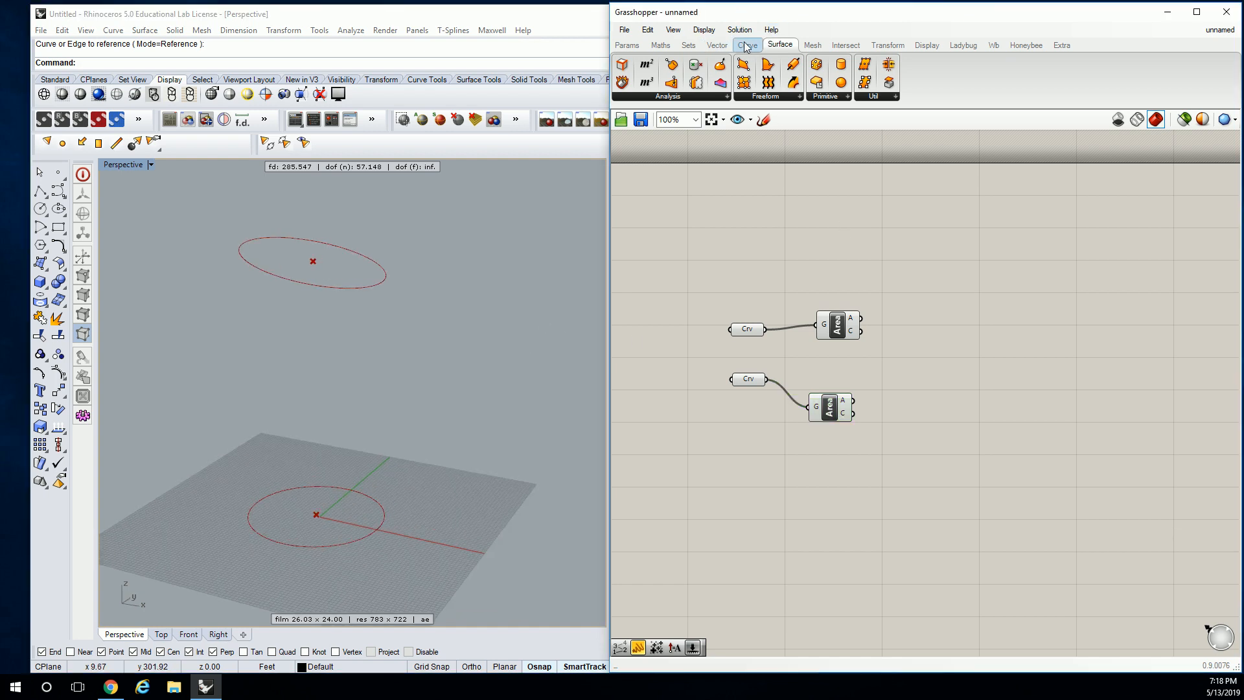
Add a Line component connecting the upper circle's centroid (input A) to the lower circle's centroid (input B)
click(748, 44)
drag(785, 63, 943, 389)
drag(862, 331, 909, 379)
drag(863, 332, 923, 382)
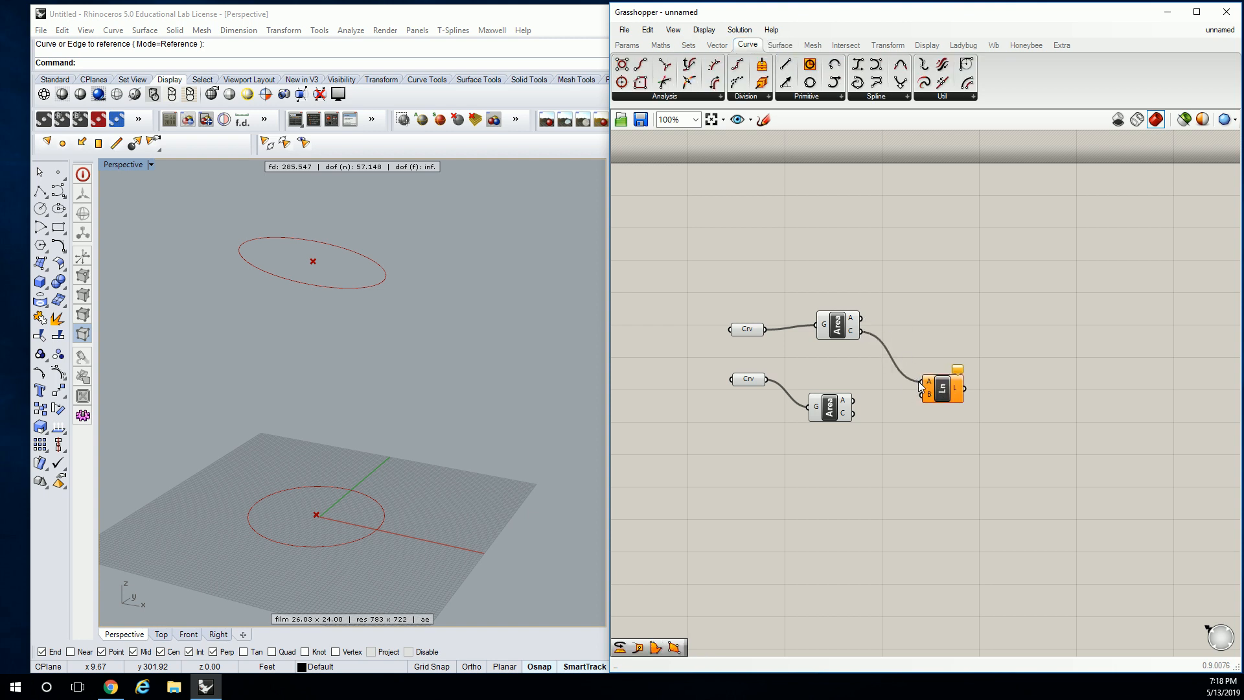
drag(853, 412, 923, 373)
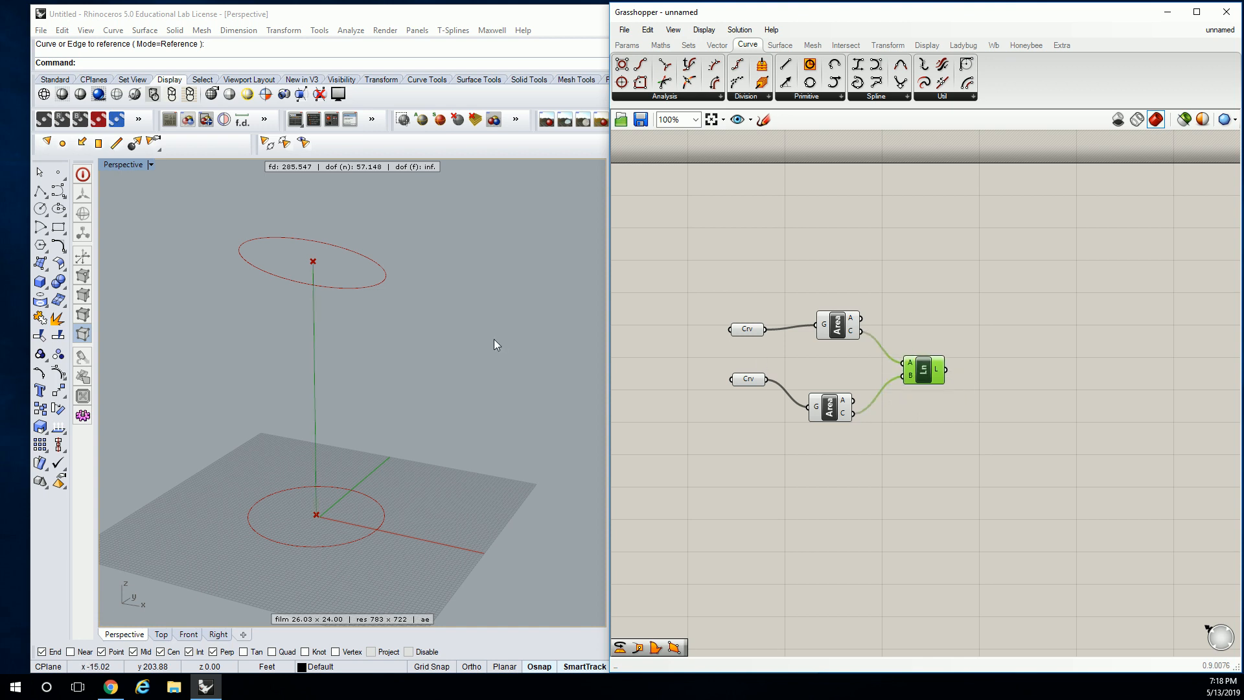
right_drag(499, 339, 586, 333)
click(930, 316)
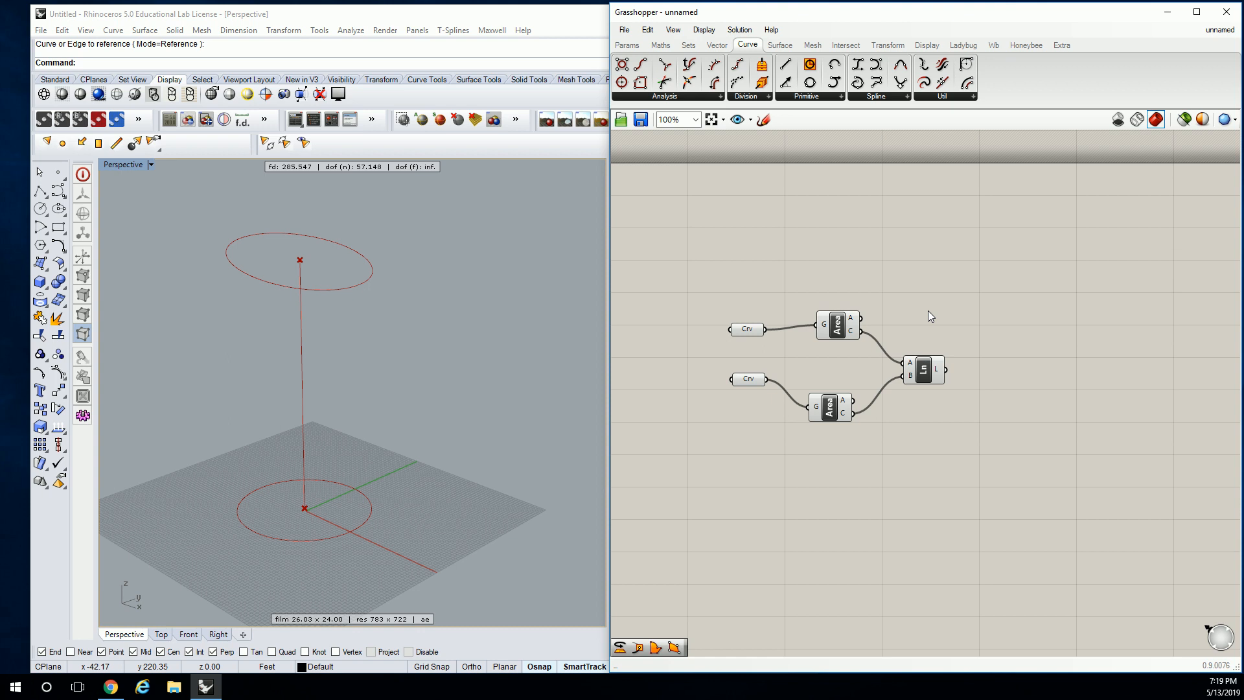
click(917, 374)
click(926, 302)
click(752, 97)
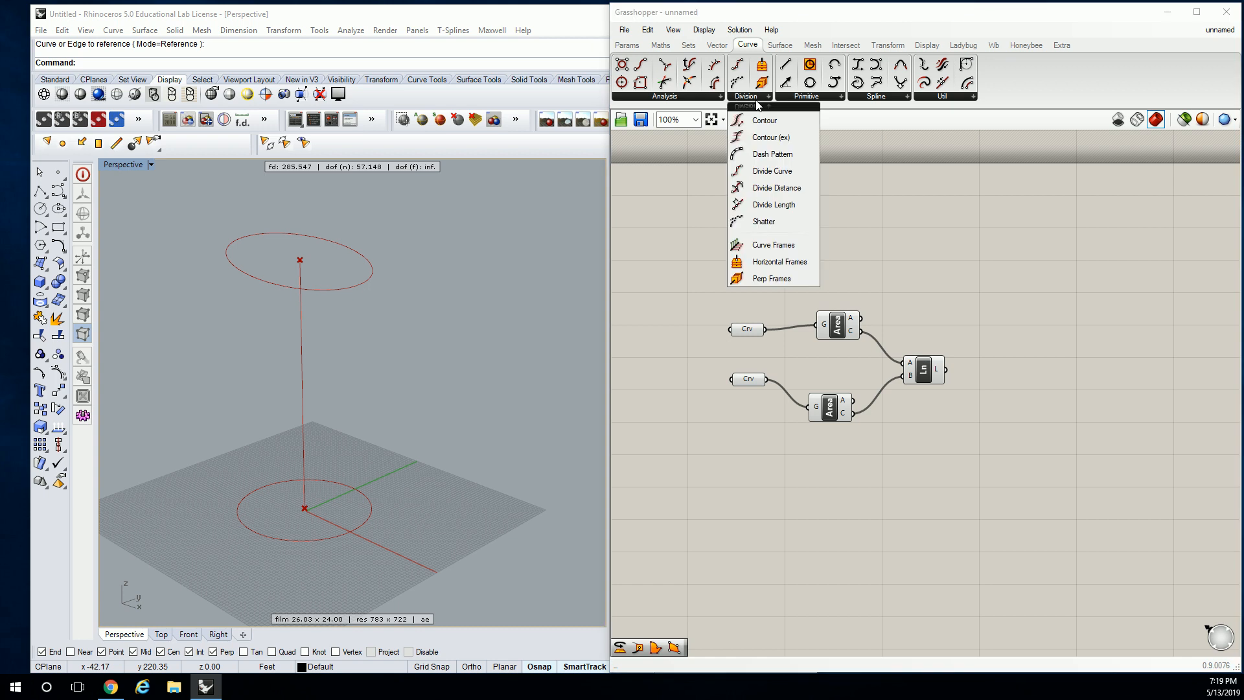
click(778, 284)
click(1005, 330)
right_drag(1005, 331, 910, 286)
drag(910, 286, 881, 273)
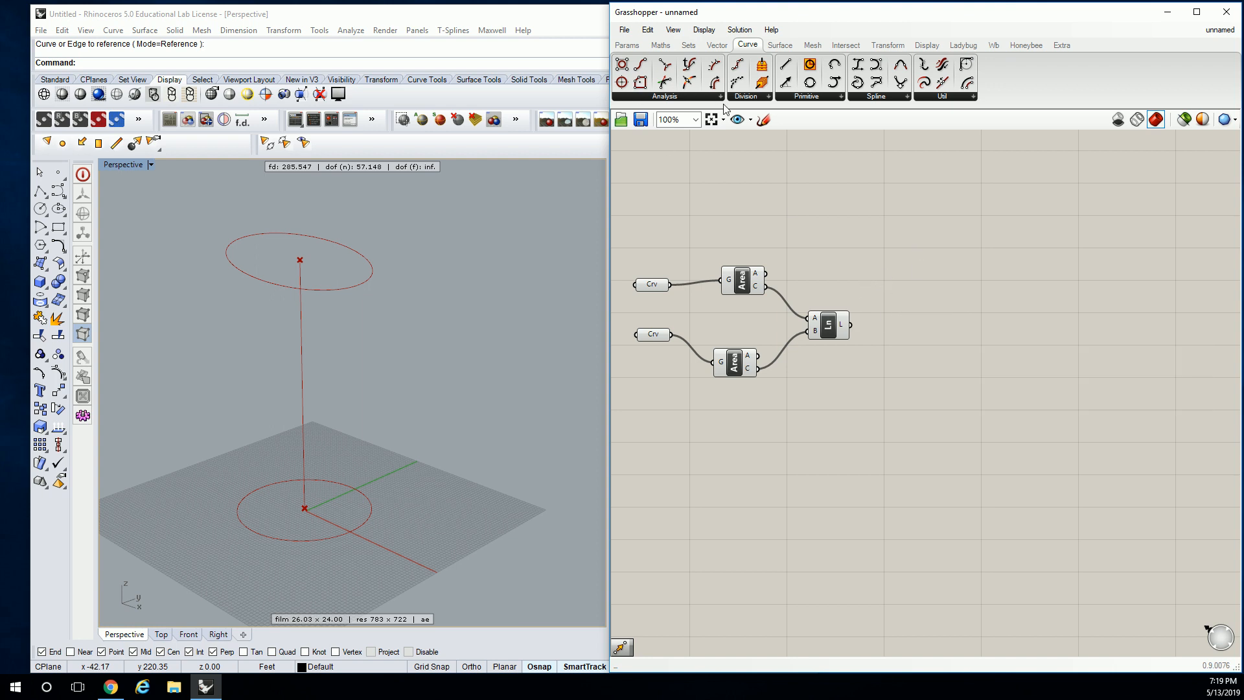
Add a Point On Curve component and feed it the output of the Line component
click(693, 95)
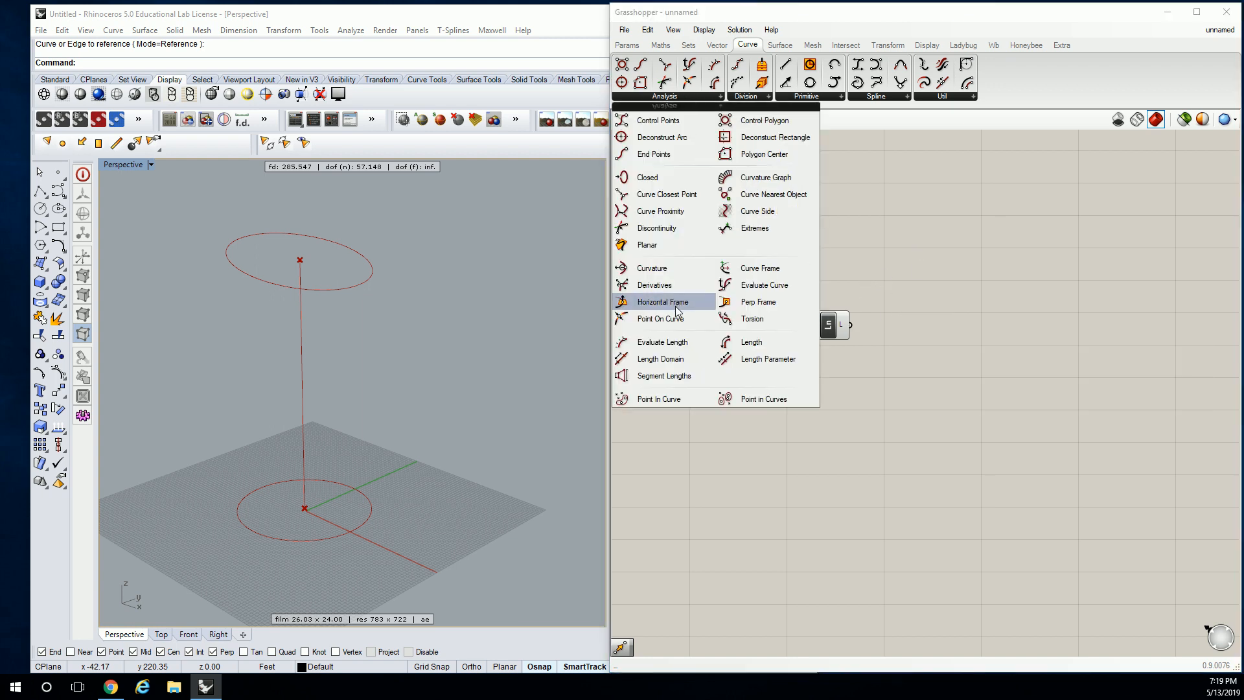
click(661, 319)
click(921, 319)
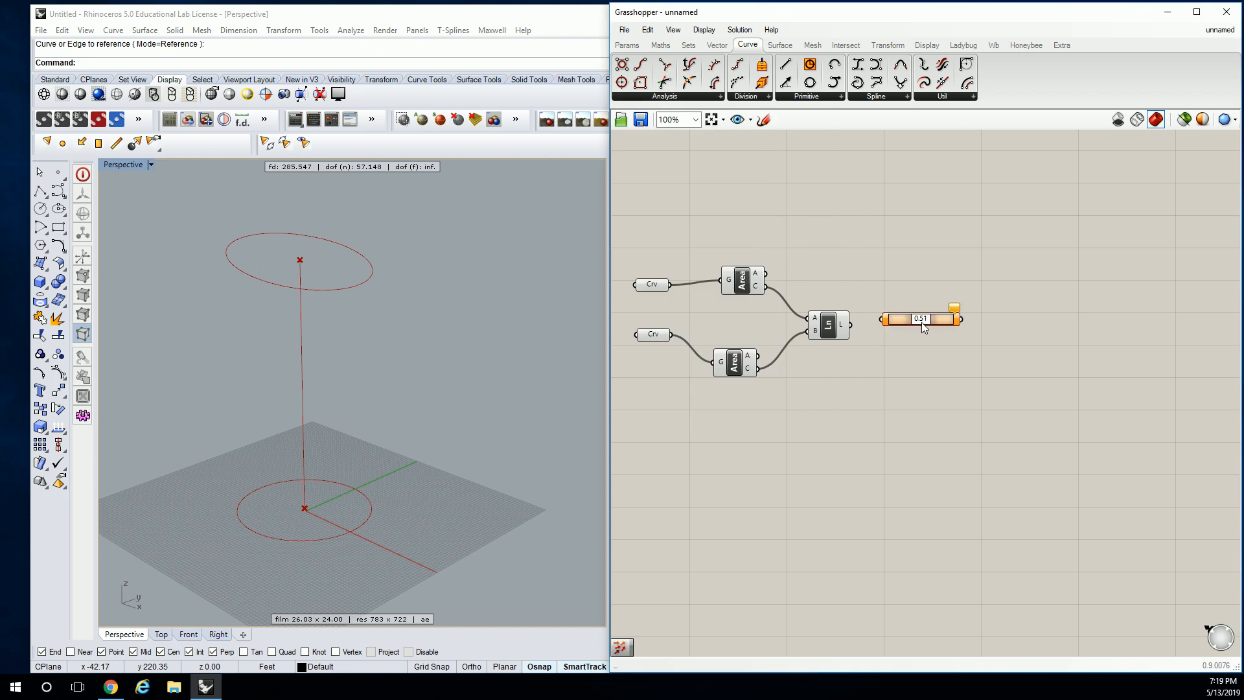
drag(877, 326, 948, 280)
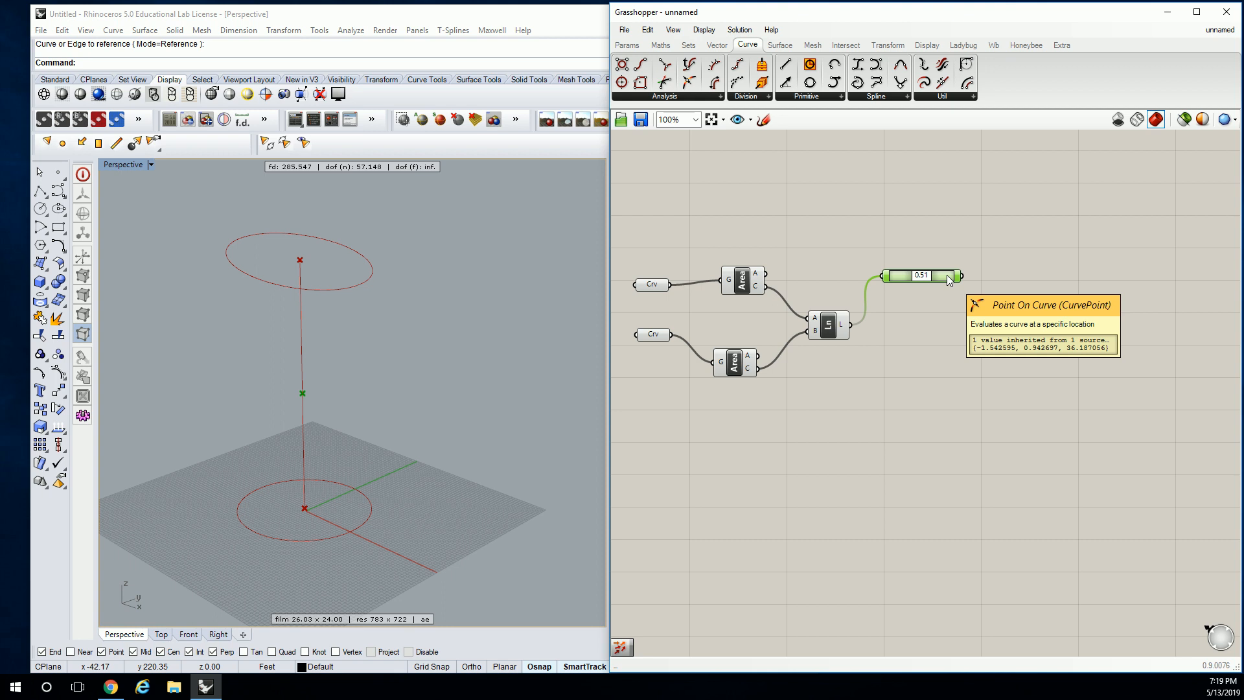
Duplicate the Point On Curve component twice and stack the copies below it, all fed by the line
key(ctrl+c)
key(ctrl+v)
drag(957, 287, 947, 375)
key(ctrl+v)
drag(948, 321, 948, 327)
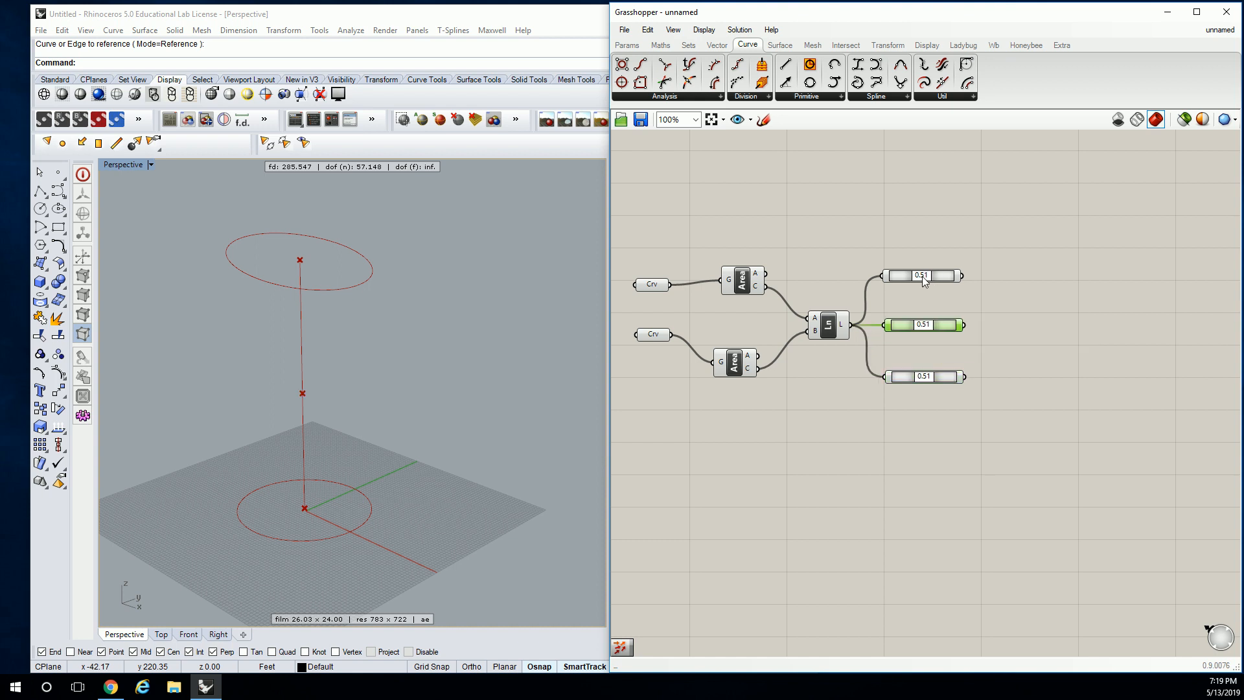
Set the three Point On Curve components from upper to lower to 0.26, 0.50 and 0.76
click(940, 279)
drag(967, 245, 912, 276)
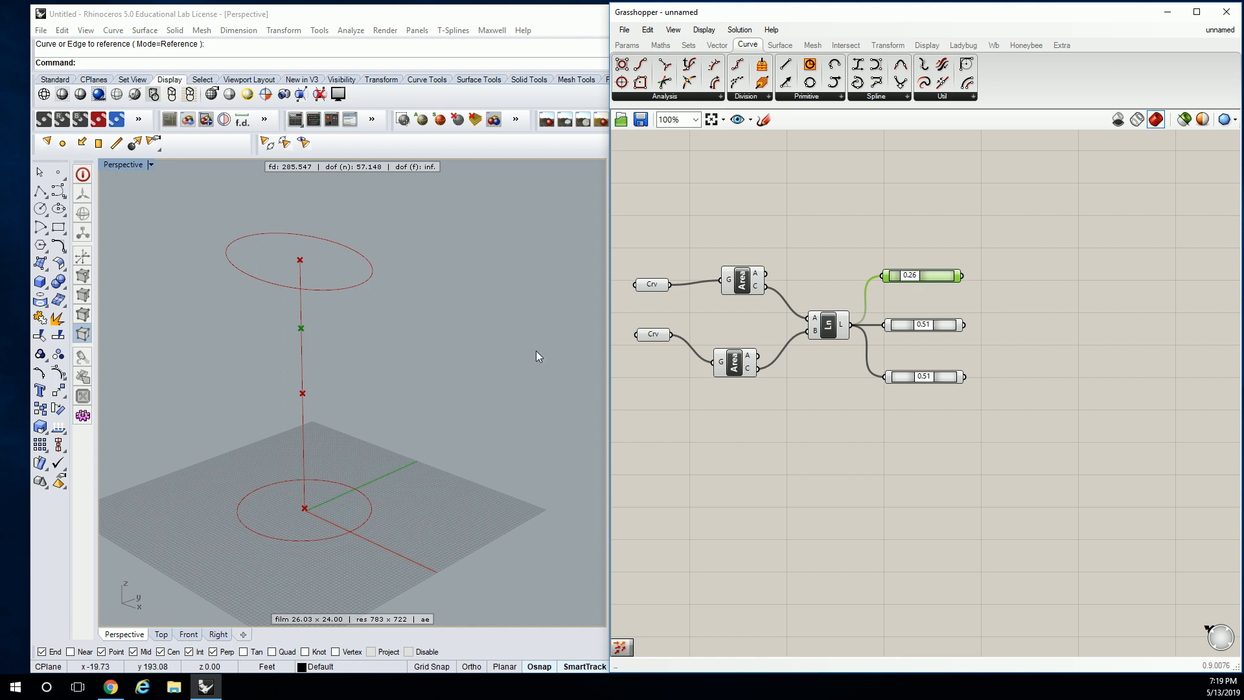
click(945, 309)
click(945, 324)
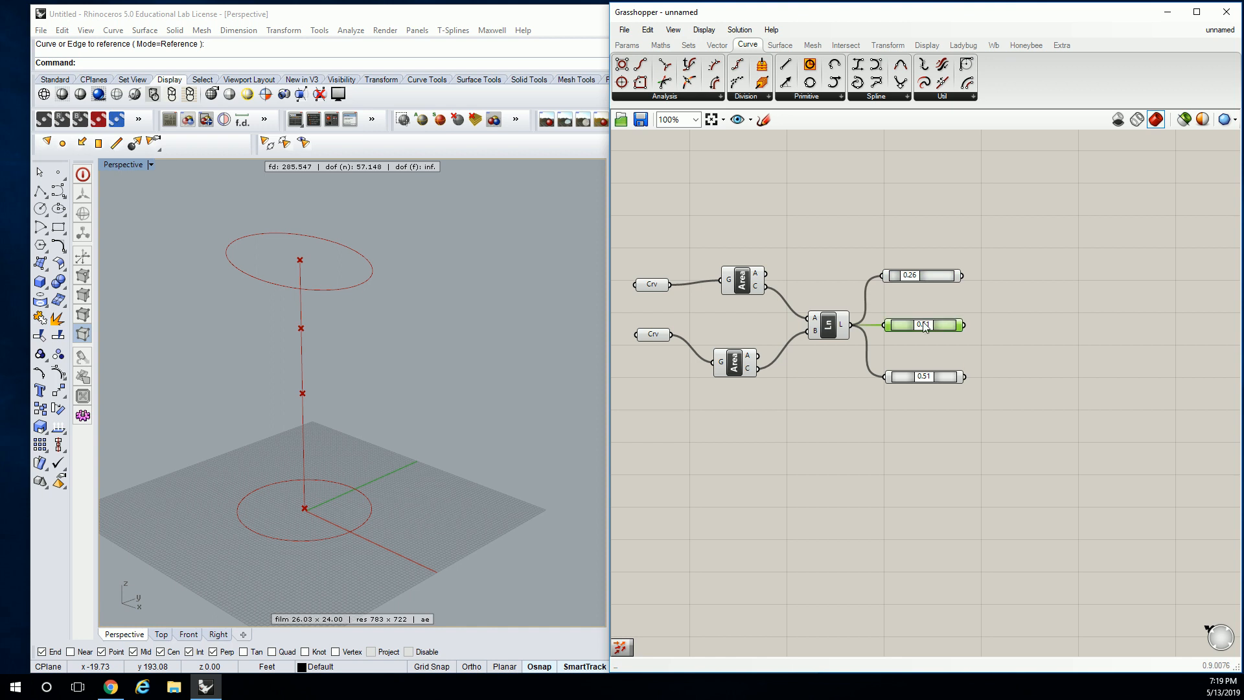
drag(922, 328, 923, 328)
drag(923, 376, 938, 379)
click(960, 381)
click(1061, 326)
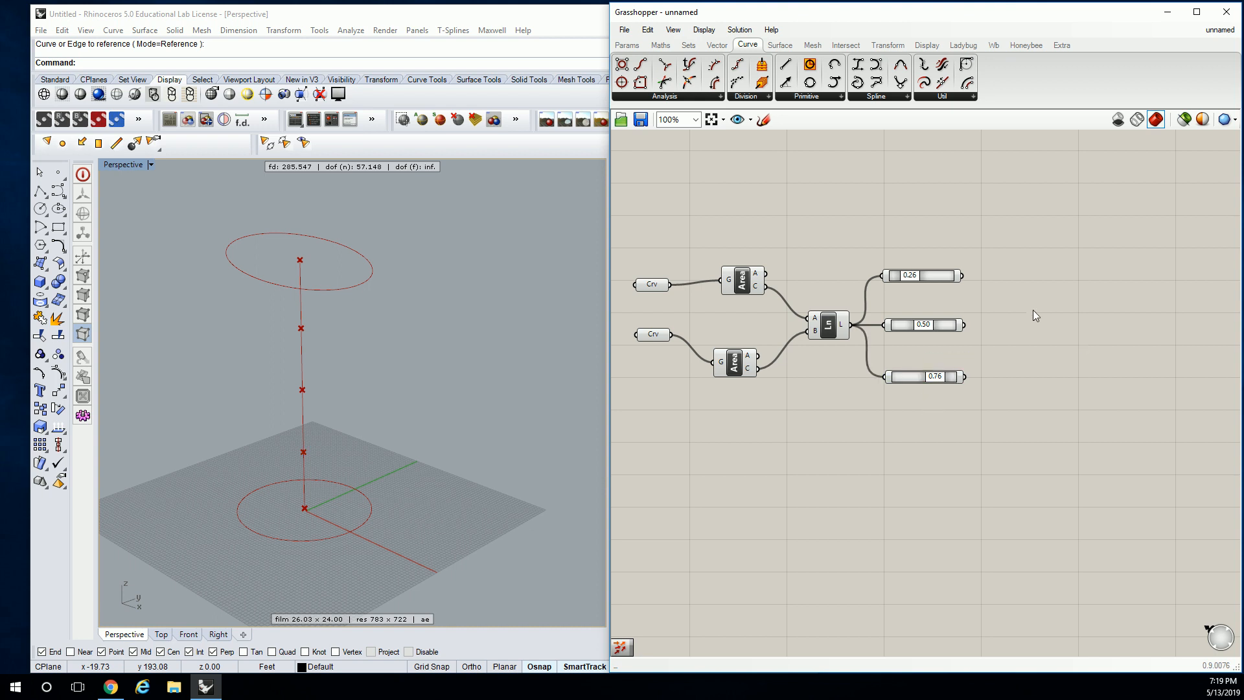
Move the upper Area component farther up and the lower one farther down to open space between them
drag(990, 243, 919, 398)
click(1022, 365)
click(746, 286)
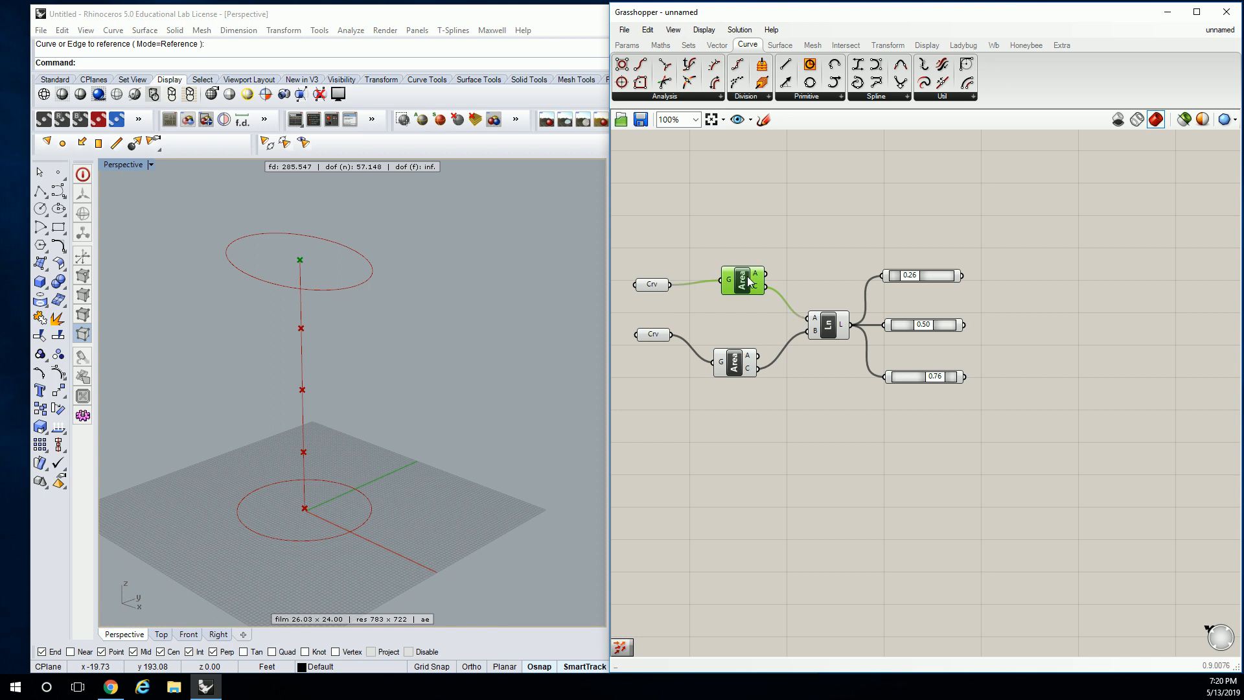
drag(736, 374, 735, 439)
drag(753, 292, 751, 217)
click(993, 216)
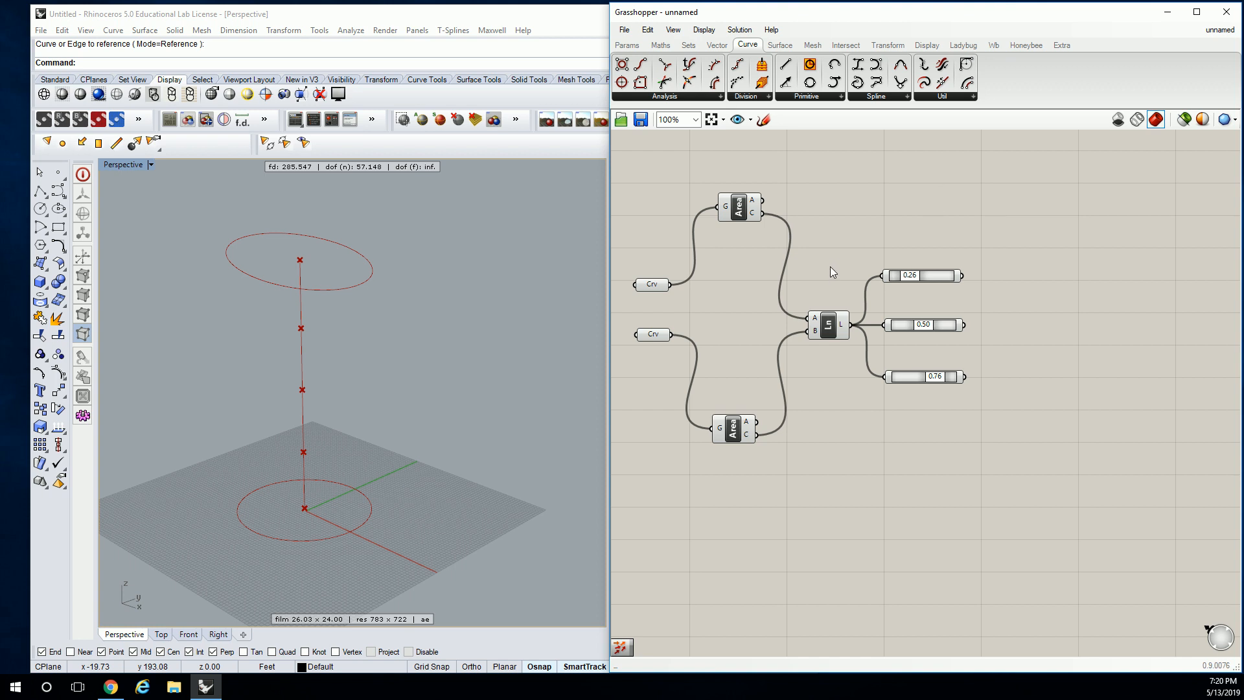
Add a Loft component and place it well beyond the three Point On Curve components, leaving room between them
click(780, 45)
click(767, 97)
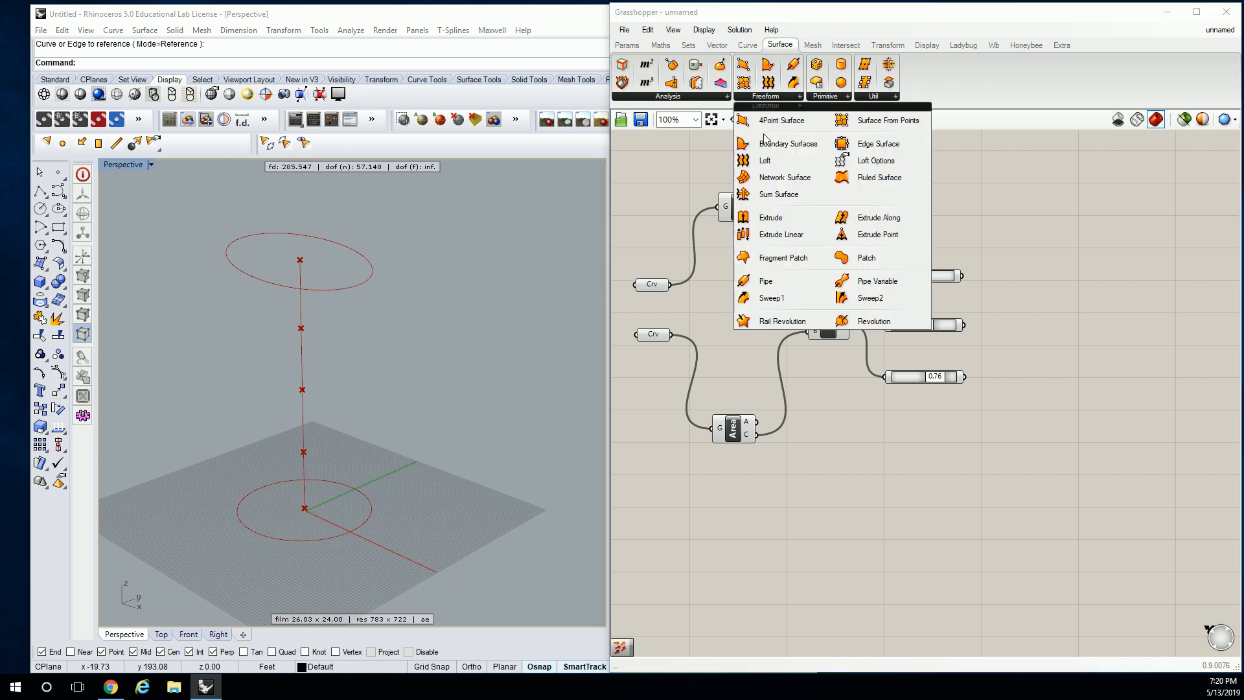
drag(768, 161, 1051, 278)
right_drag(1049, 288, 992, 280)
drag(976, 259, 1009, 281)
click(716, 208)
right_drag(689, 257, 792, 248)
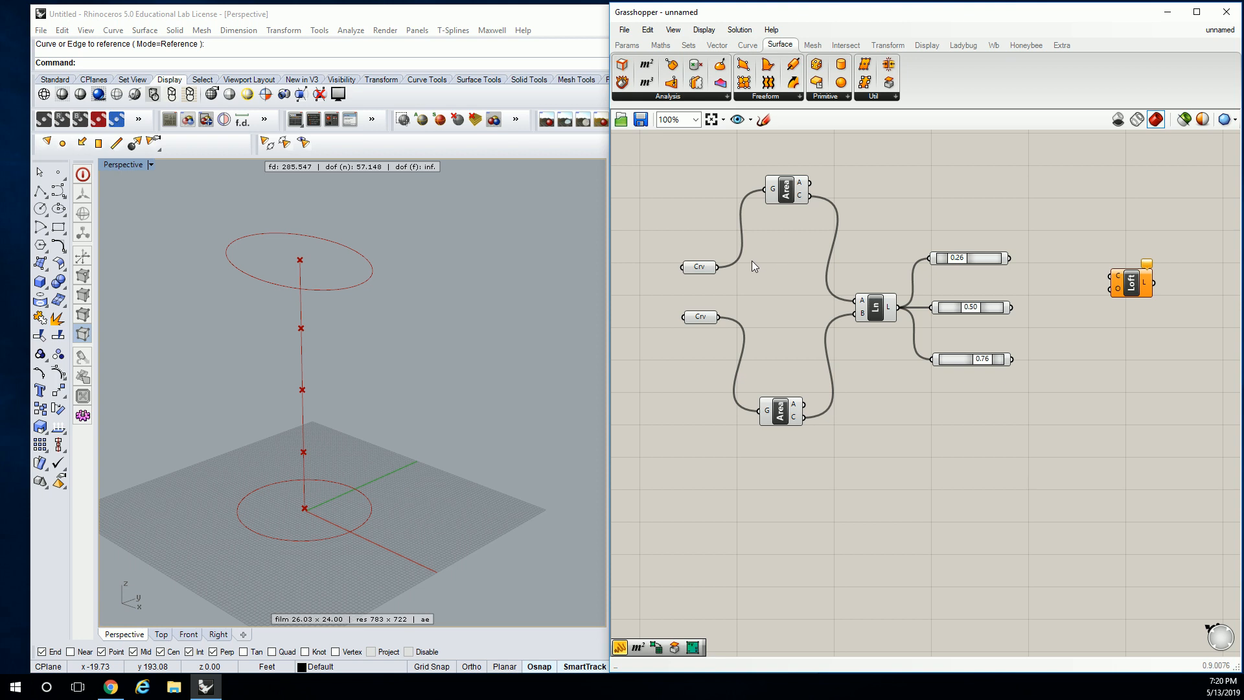
right_drag(1147, 276, 1040, 295)
drag(1040, 292, 1180, 294)
click(975, 256)
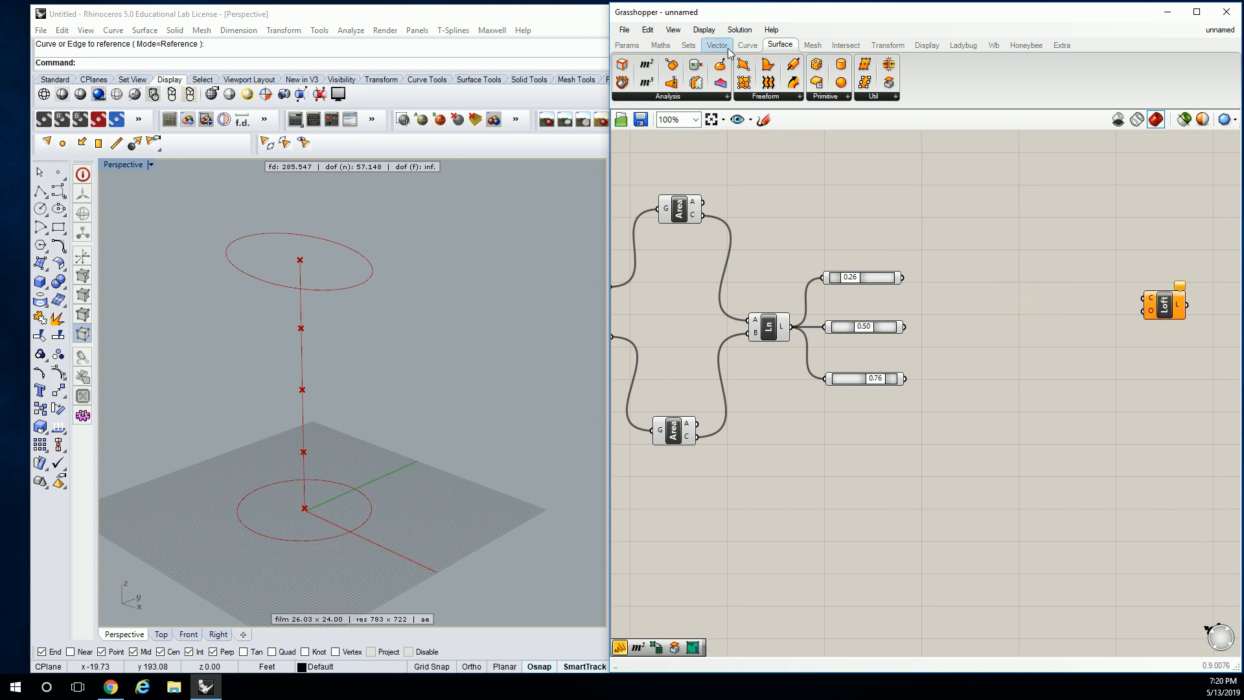
Add a Circle component before the Loft and feed its plane input from the 0.26 Point On Curve component
click(747, 45)
click(806, 96)
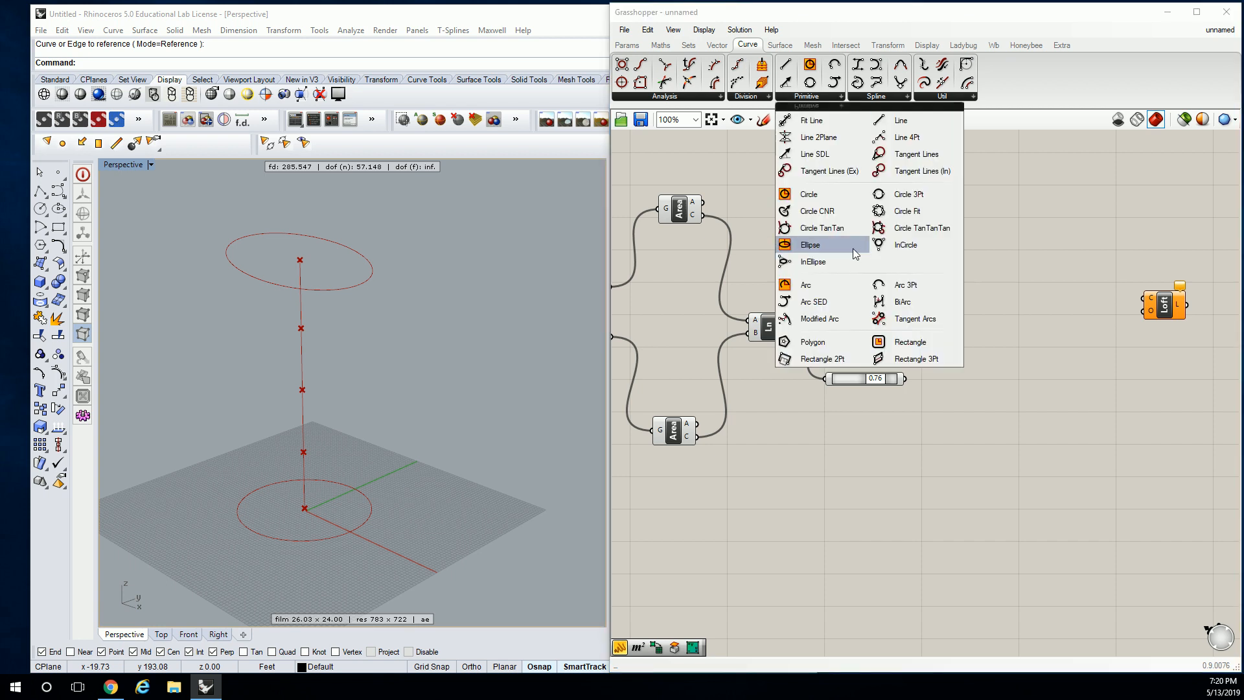
drag(826, 193, 988, 250)
click(932, 247)
drag(902, 278, 997, 335)
Duplicate the Circle component so that the 0.50 and 0.76 points each feed a circle of their own, stacked below the first
drag(906, 328, 977, 329)
key(ctrl+v)
drag(1009, 247, 997, 411)
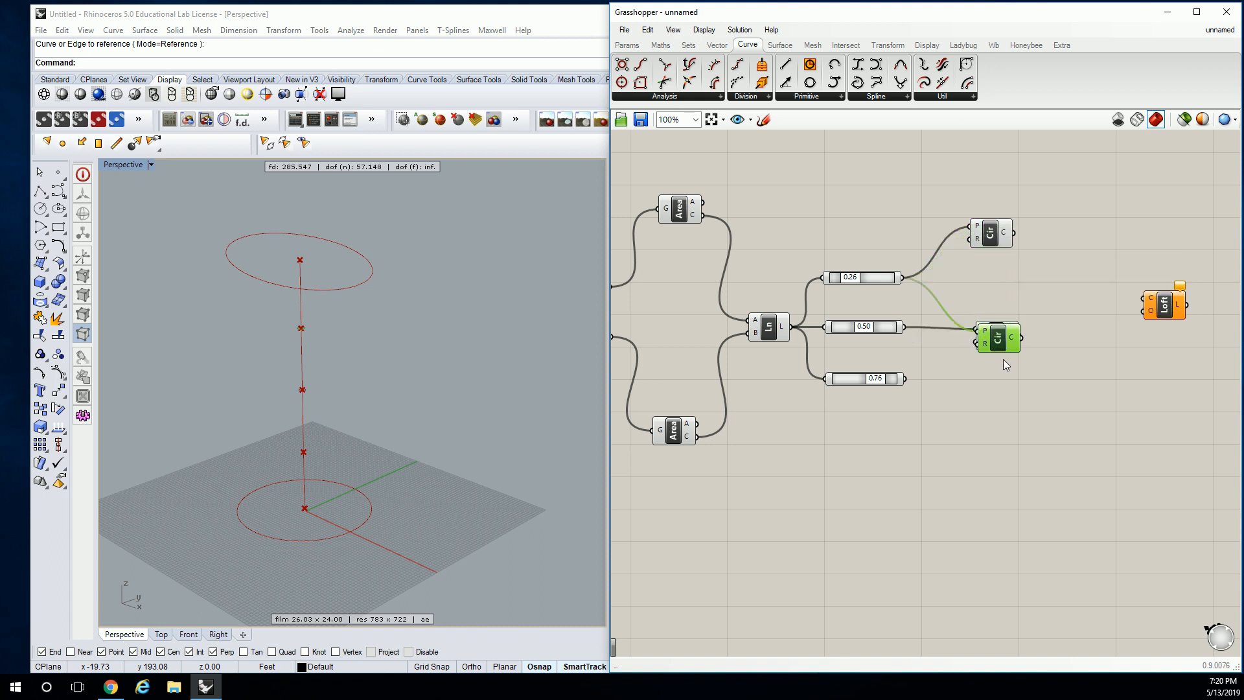
drag(906, 379, 972, 403)
drag(992, 409, 996, 385)
click(987, 341)
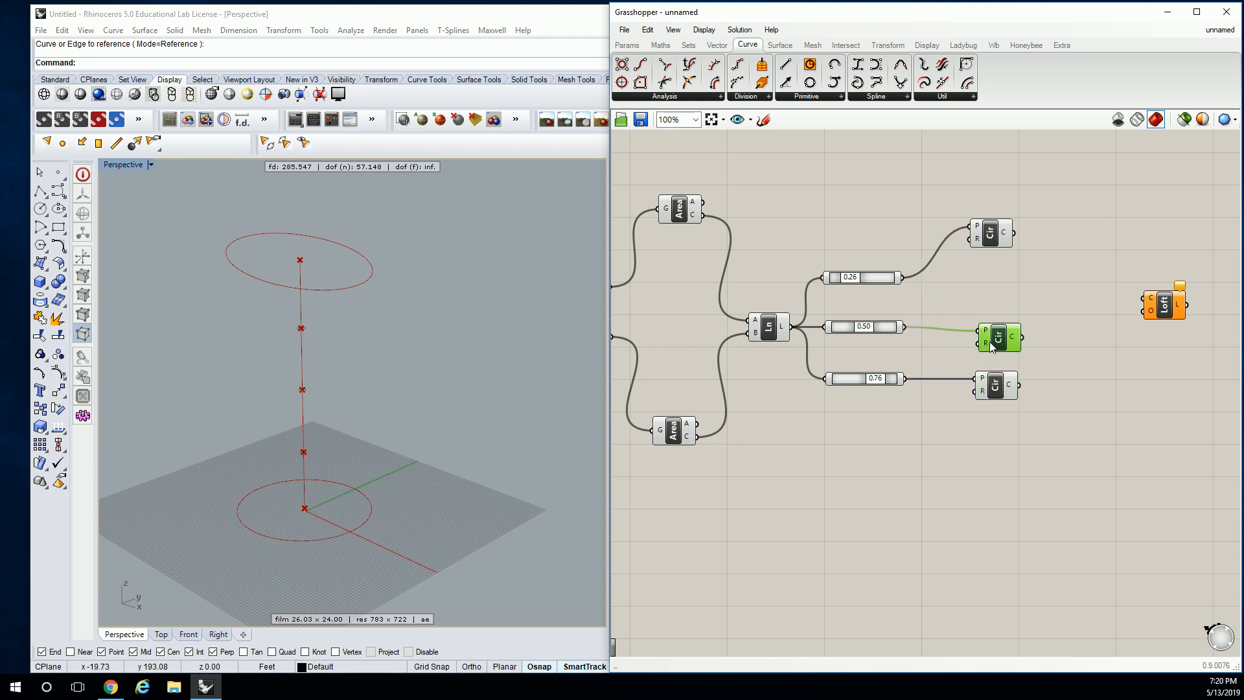
Tidy the canvas by grouping the Area components beside the Line, spreading the Curve parameters far apart and aligning the upper Circle with its point
drag(685, 215, 699, 320)
drag(681, 436, 700, 351)
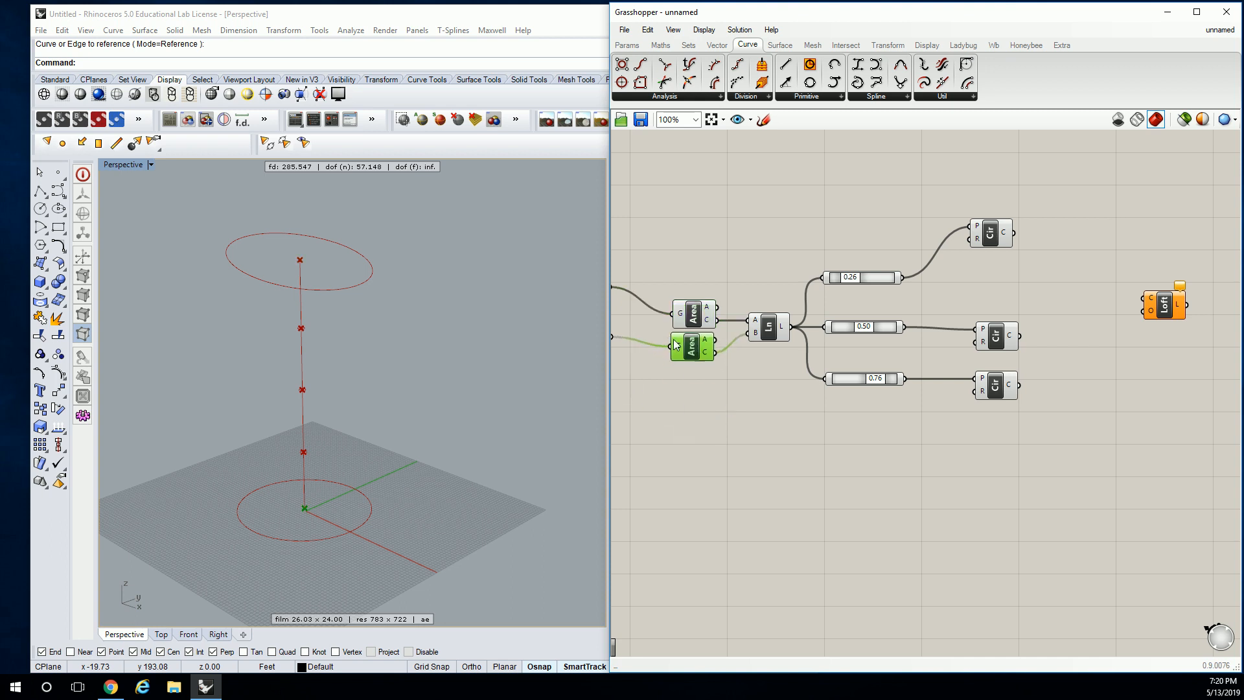
right_drag(620, 313, 692, 305)
drag(661, 340, 651, 499)
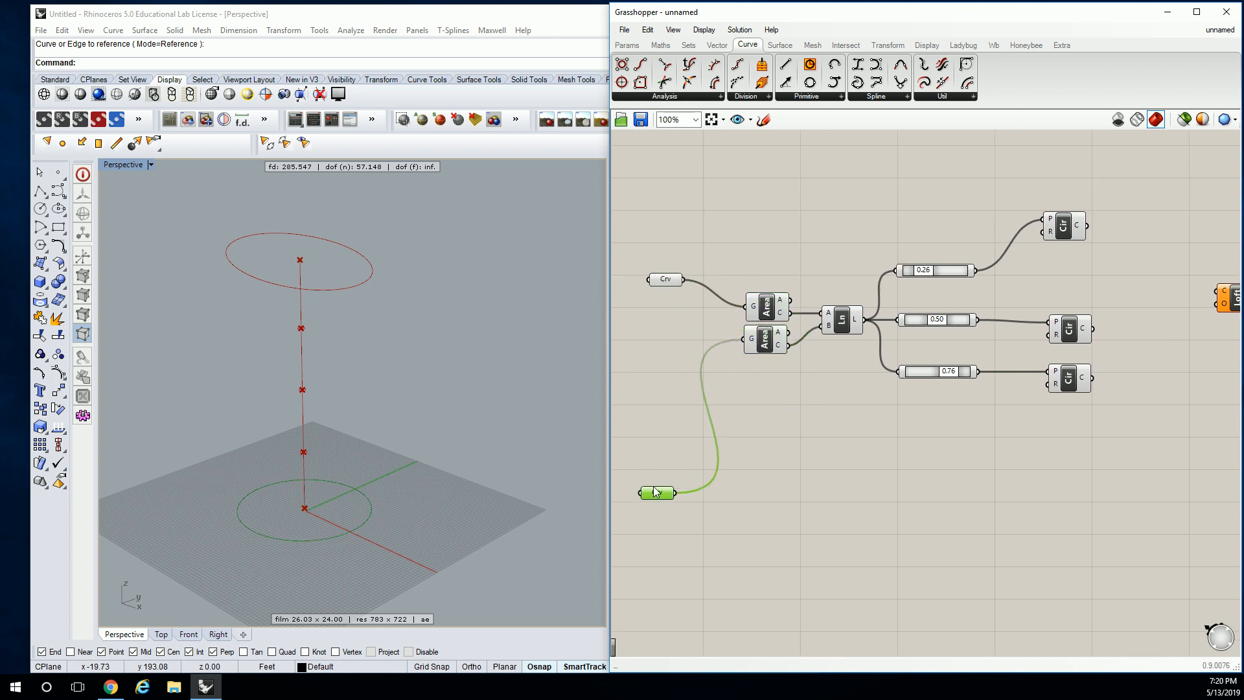
drag(668, 282, 659, 145)
right_drag(930, 259, 816, 255)
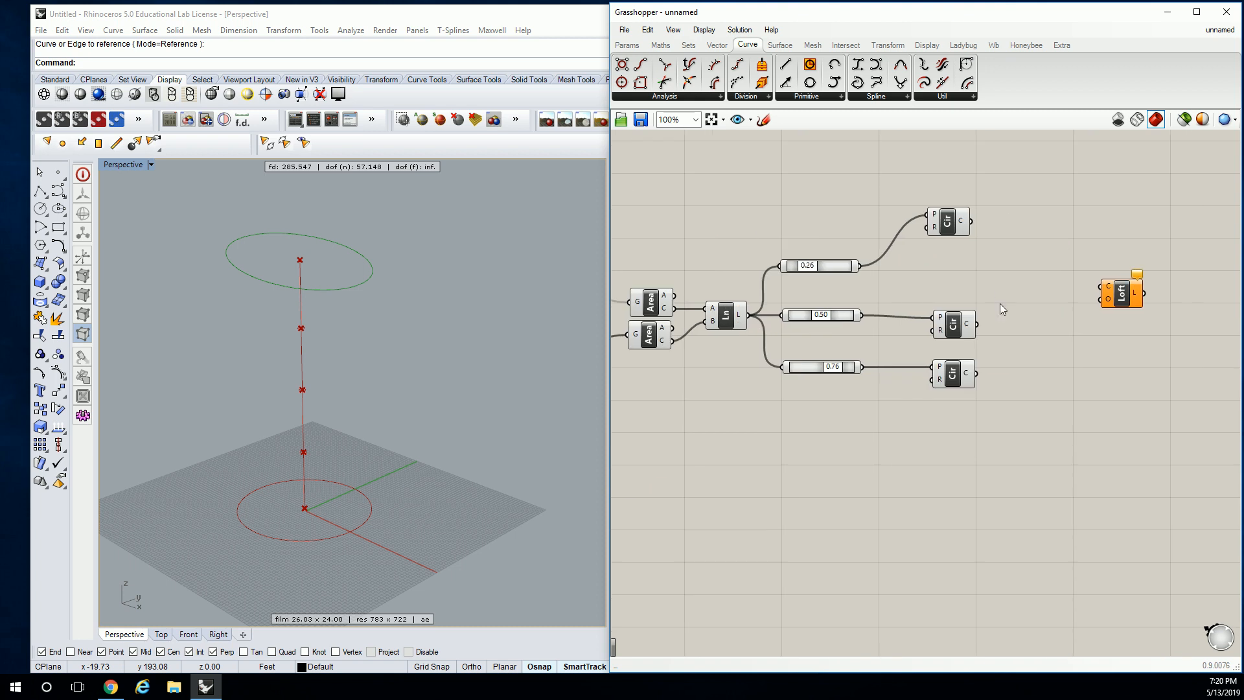
drag(950, 228, 955, 268)
click(875, 271)
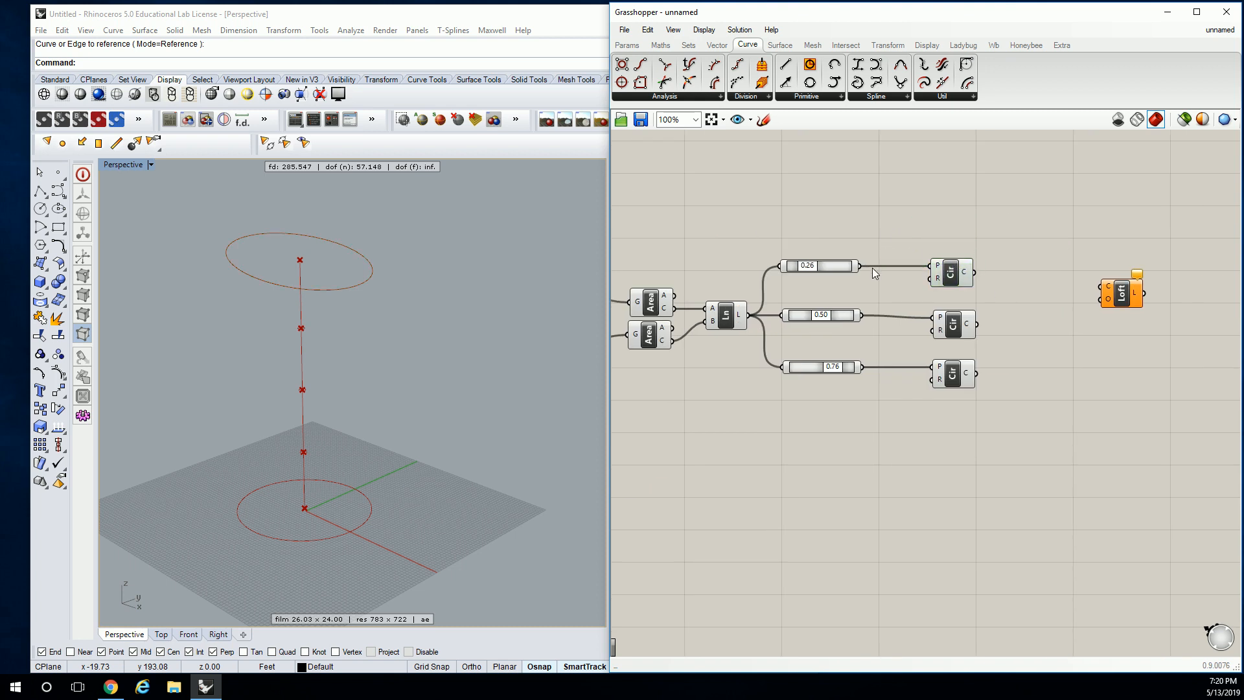
Add a number slider ranging from 0 to 50 and connect it to the radius of the upper Circle
double_click(855, 291)
text(0<)
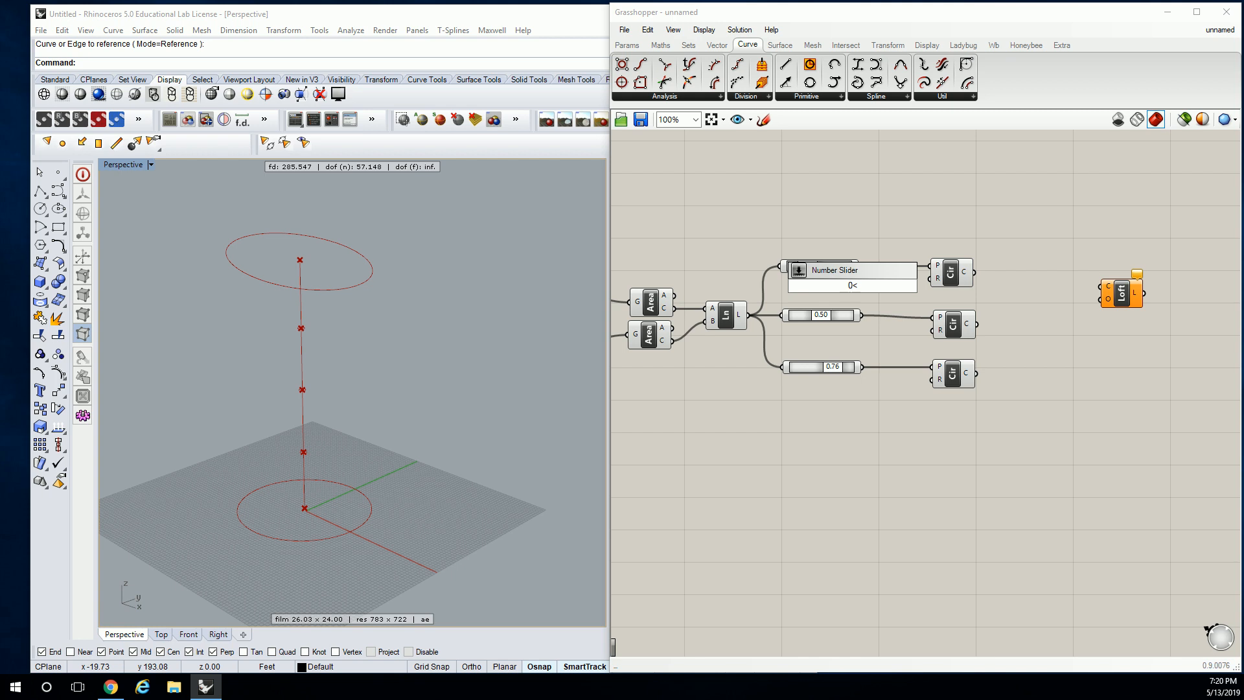
text(50)
key(Return)
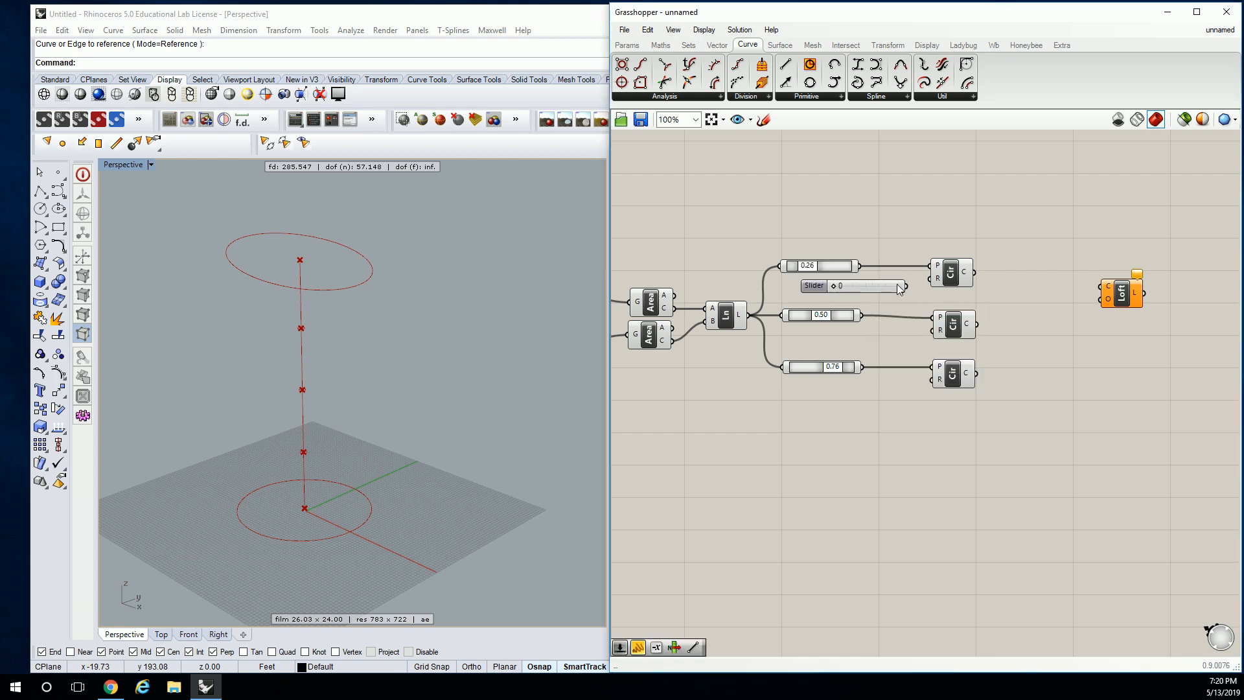
drag(908, 287, 877, 340)
Duplicate the radius slider for the other two Circles and connect the copies to their radius inputs
click(871, 286)
key(ctrl+c)
key(ctrl+v)
key(ctrl+v)
drag(895, 287, 888, 394)
drag(909, 337, 937, 330)
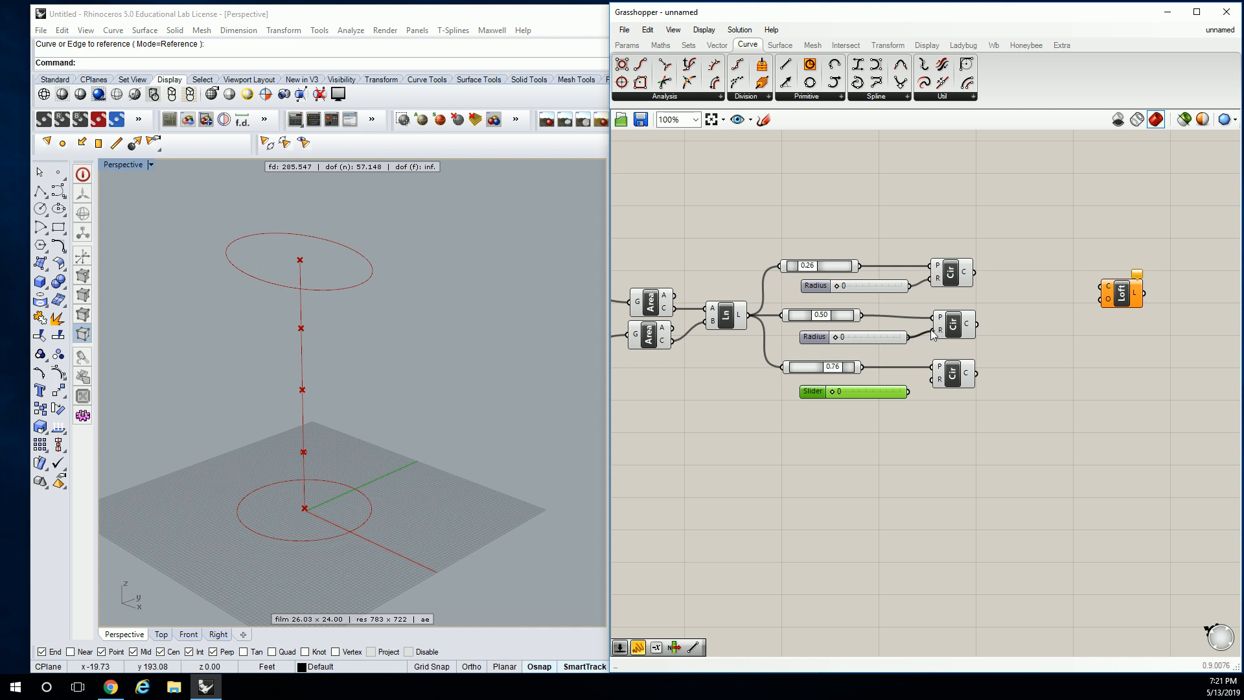
drag(905, 387, 933, 380)
Set the upper and middle radius sliders to 16 and 13, and drive the lower Circle from the upper slider, deleting its own
drag(837, 285, 860, 293)
drag(838, 337, 856, 341)
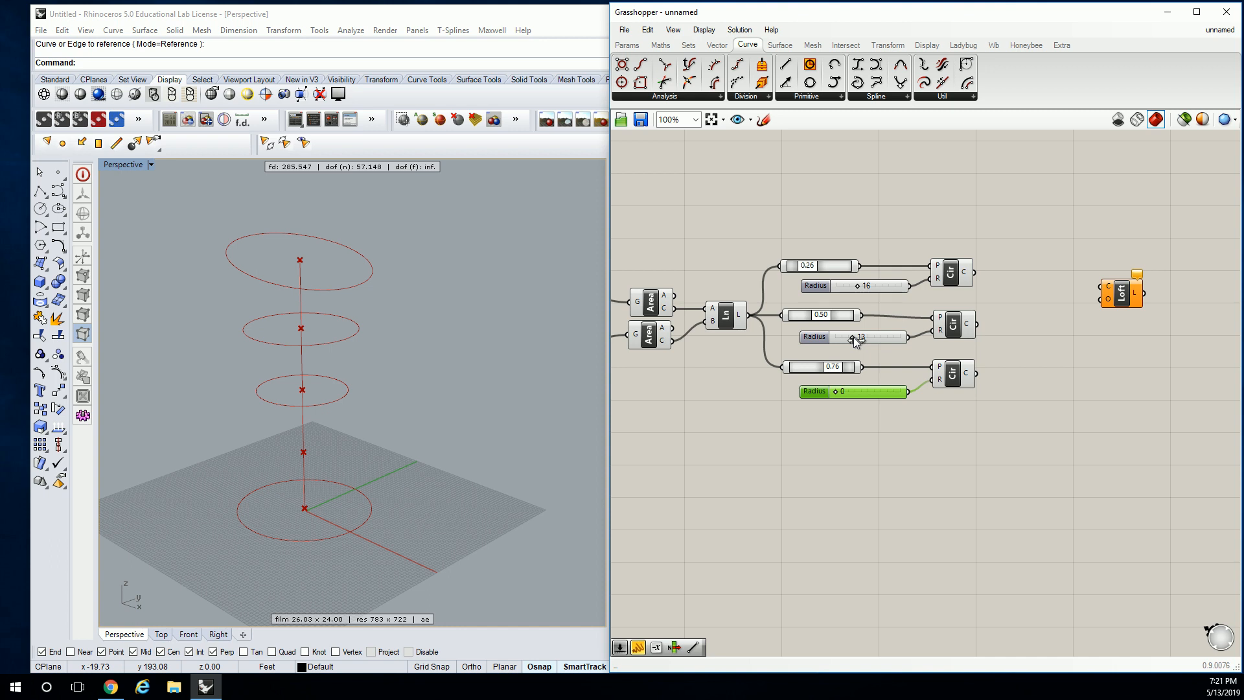
drag(835, 392, 845, 393)
drag(911, 285, 933, 380)
key(Delete)
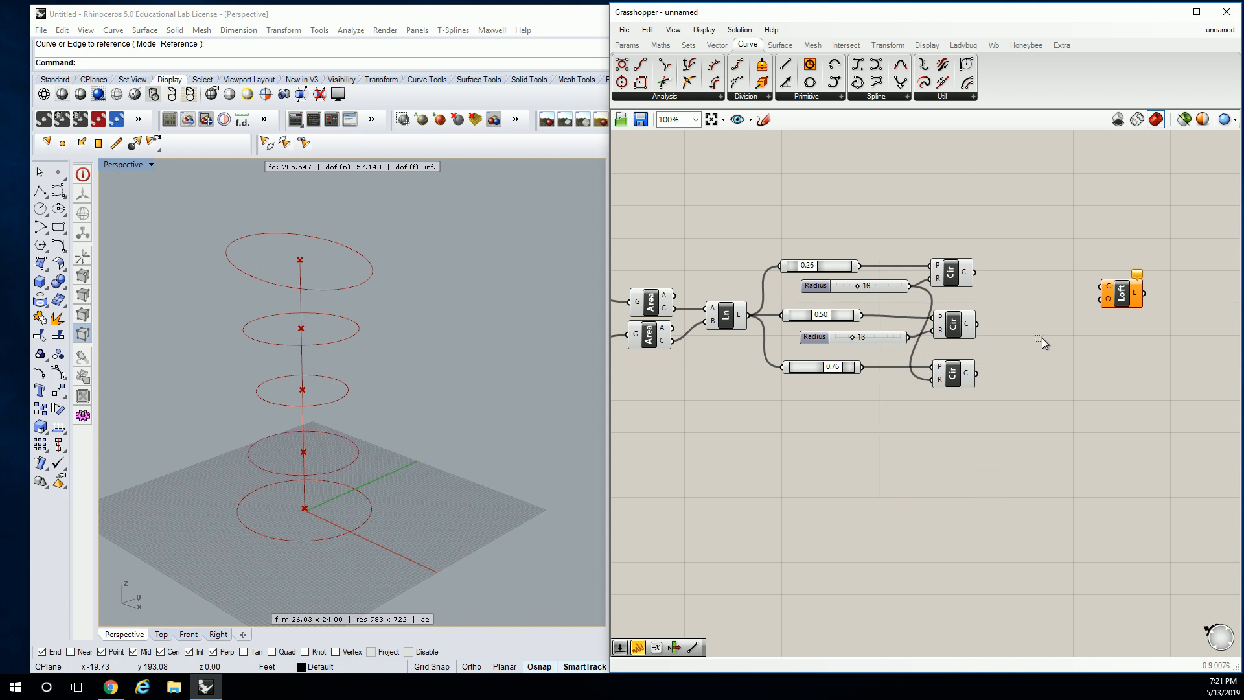
Feed the Loft's curve input with the upper Curve, the three Circles from upper to lower, and the lower Curve, in that order
scroll(982, 328, down, 3)
drag(745, 162, 656, 247)
click(730, 294)
click(974, 307)
click(973, 338)
click(708, 416)
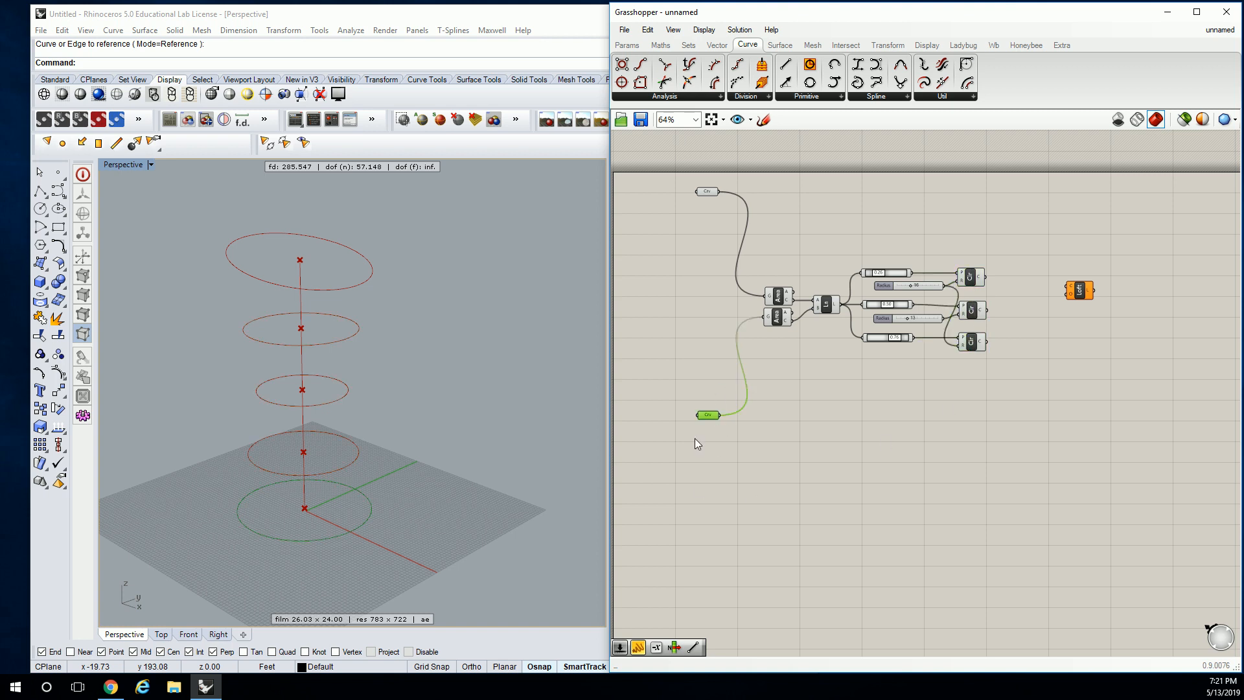
click(759, 222)
drag(745, 195, 1066, 285)
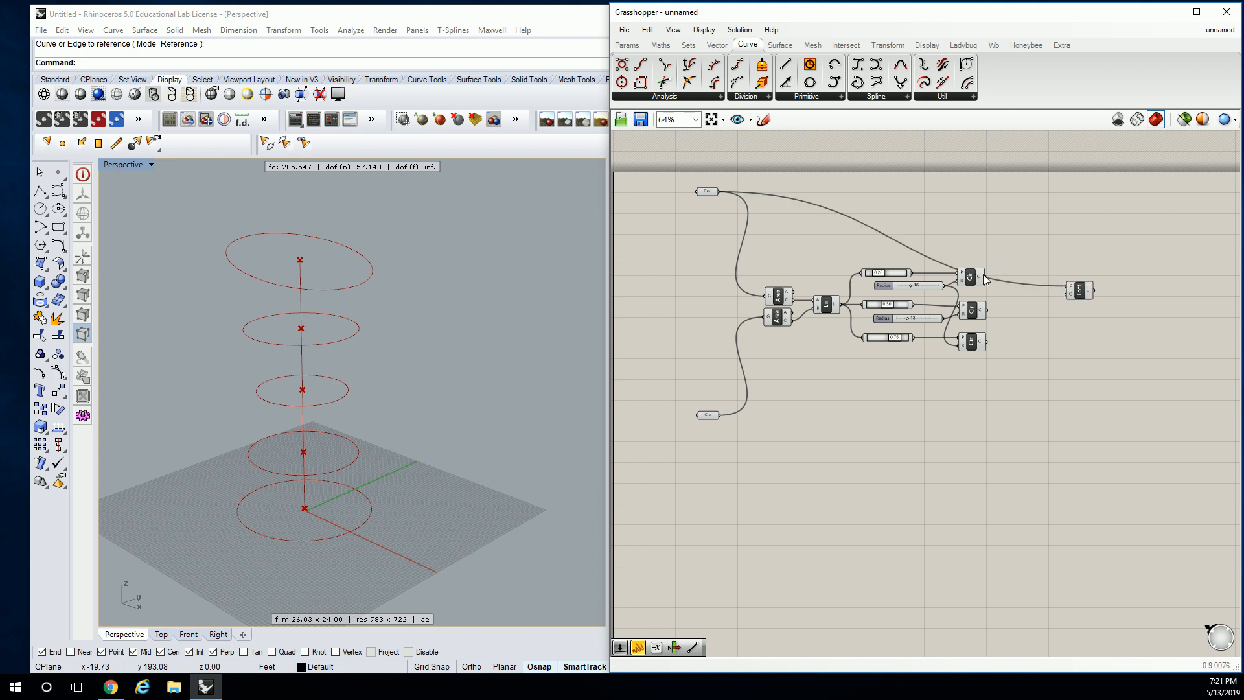
shift+drag(986, 278, 1066, 286)
shift+drag(987, 310, 1067, 285)
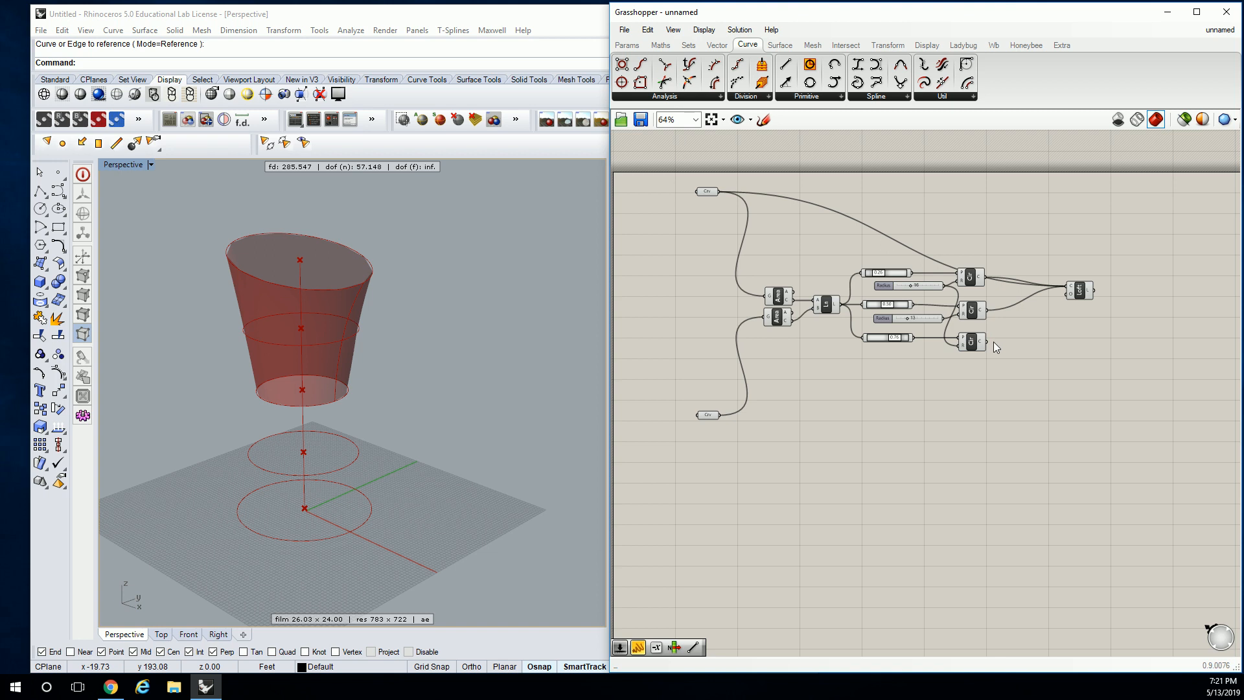
shift+drag(986, 342, 1066, 286)
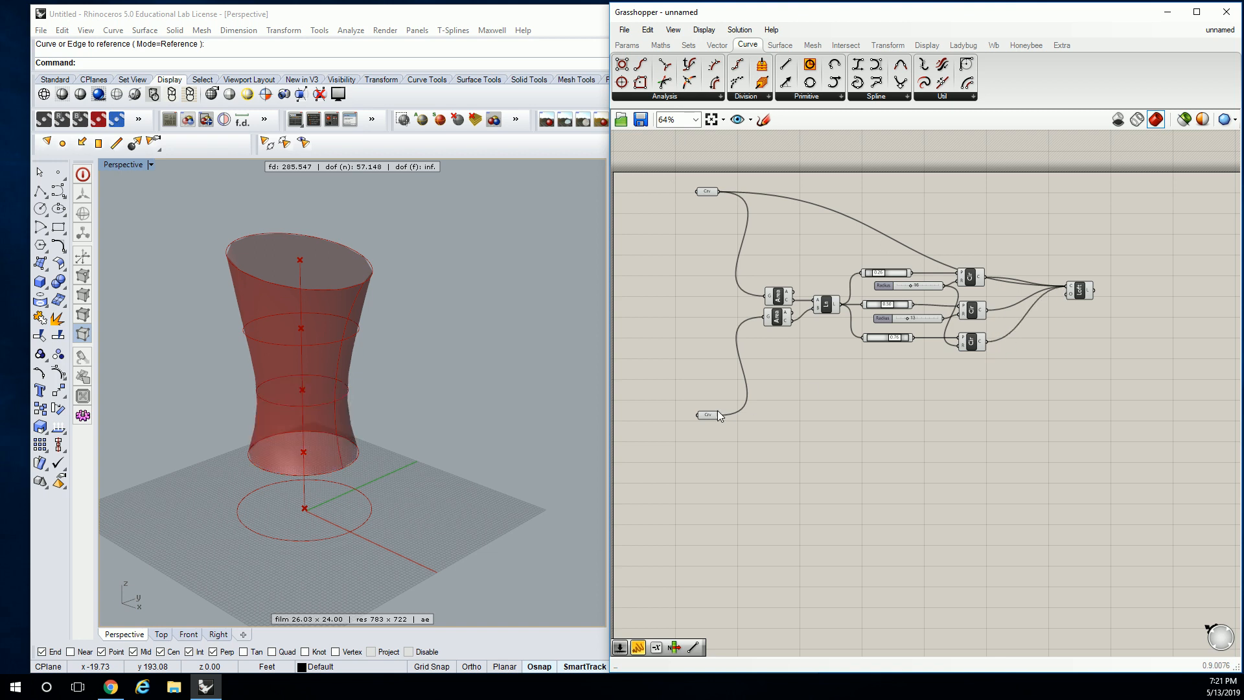
shift+drag(721, 413, 1084, 293)
Inspect the lofted tower and set the shared radius slider of the upper and lower intermediate circles to 14
click(1084, 293)
right_drag(396, 311, 215, 397)
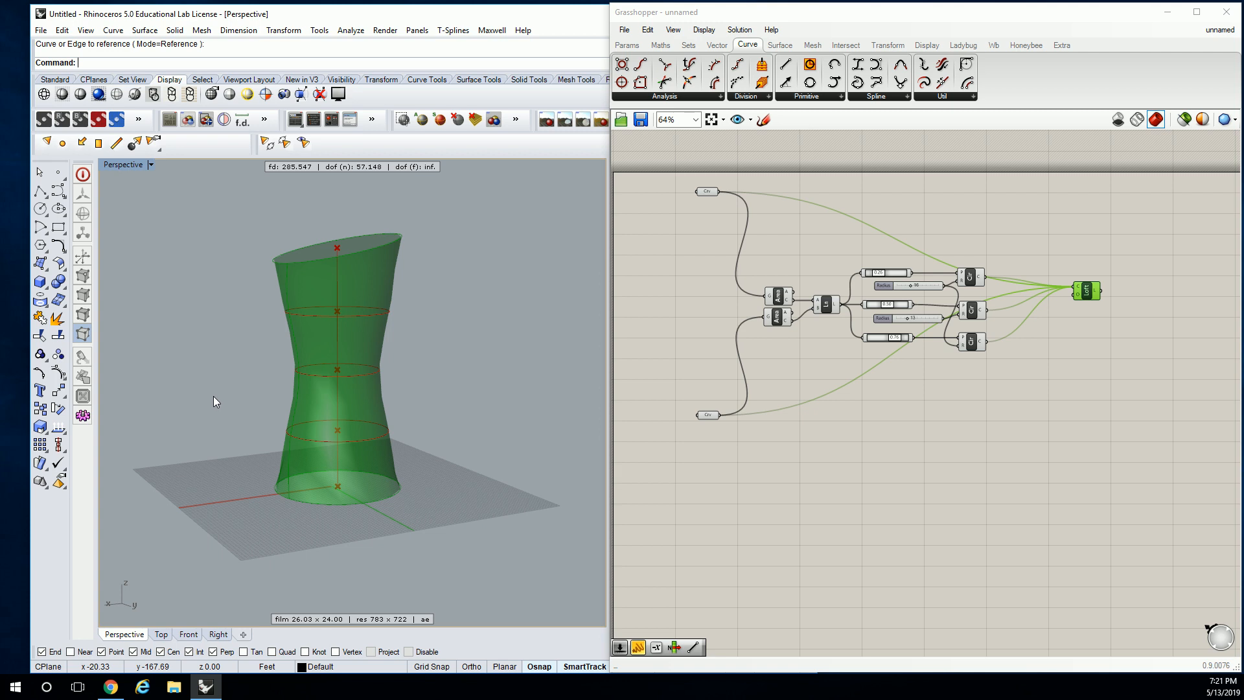
click(821, 361)
scroll(927, 296, up, 3)
drag(897, 273, 893, 278)
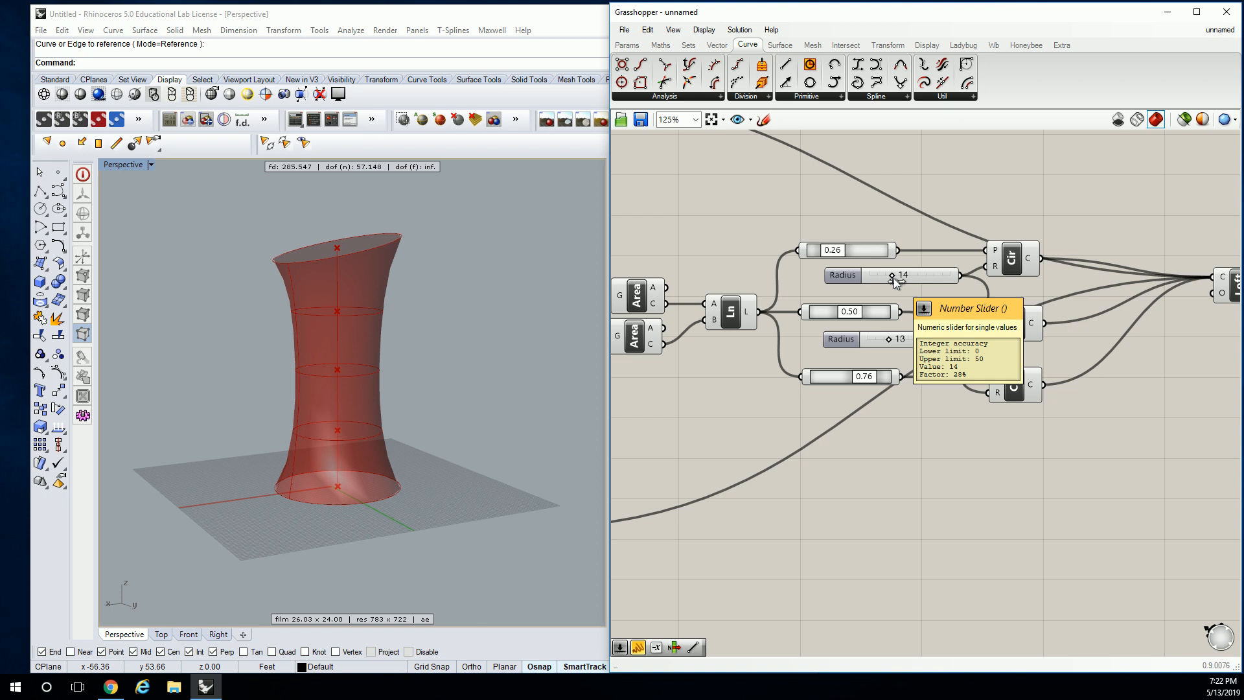
right_drag(477, 292, 386, 306)
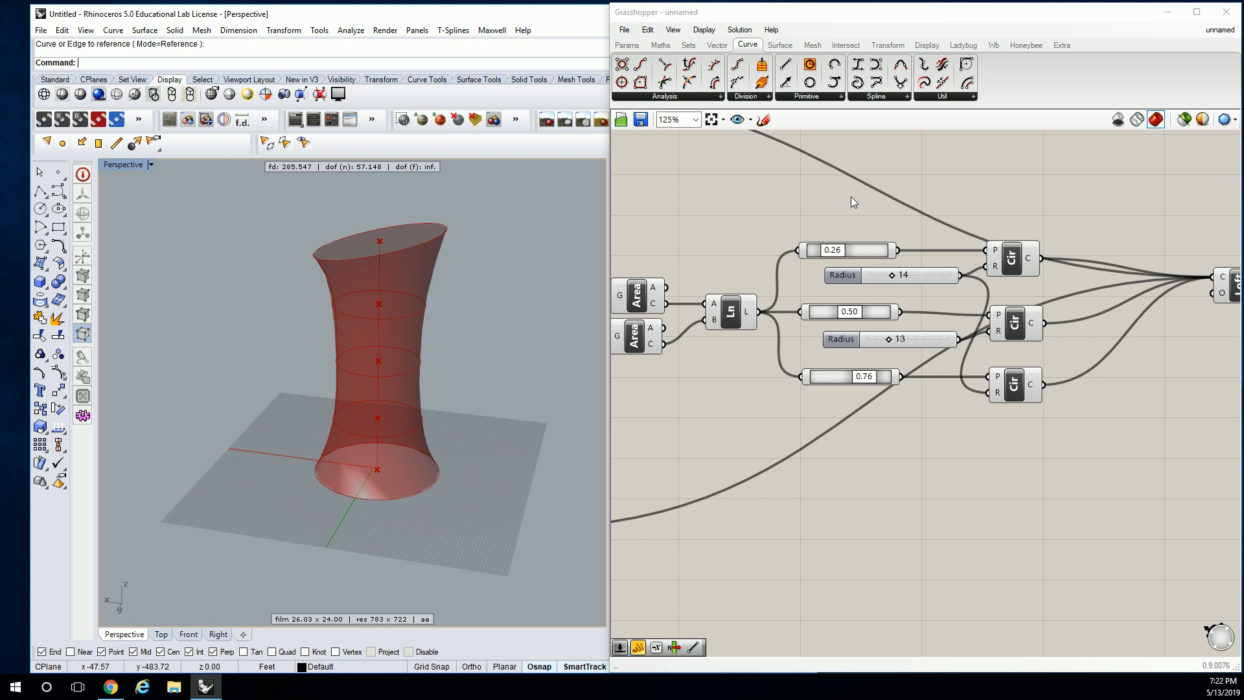
Duplicate the whole tower definition and place the copy below the original
scroll(850, 196, down, 5)
drag(679, 162, 988, 426)
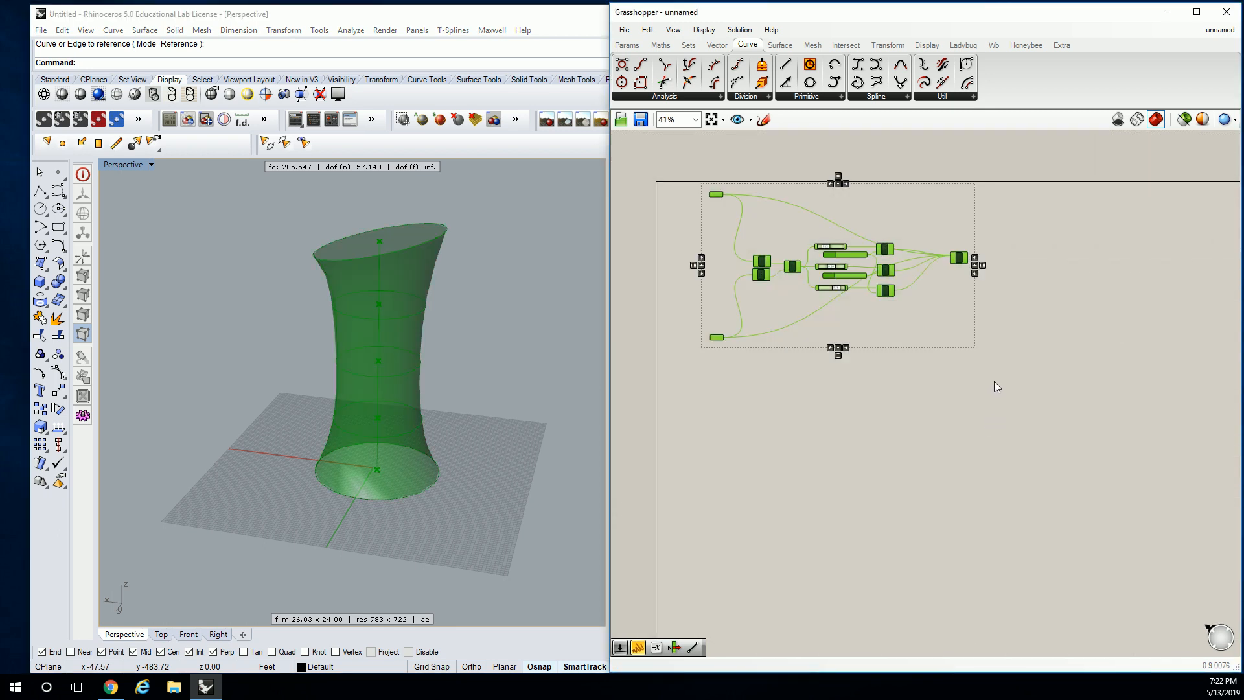
drag(885, 270, 896, 477)
Delete everything between the two Curve parameters and the Loft in the copied definition
click(780, 434)
right_drag(810, 427, 787, 391)
drag(883, 385, 733, 500)
key(Delete)
right_drag(836, 420, 995, 352)
scroll(841, 354, up, 3)
scroll(1005, 351, down, 1)
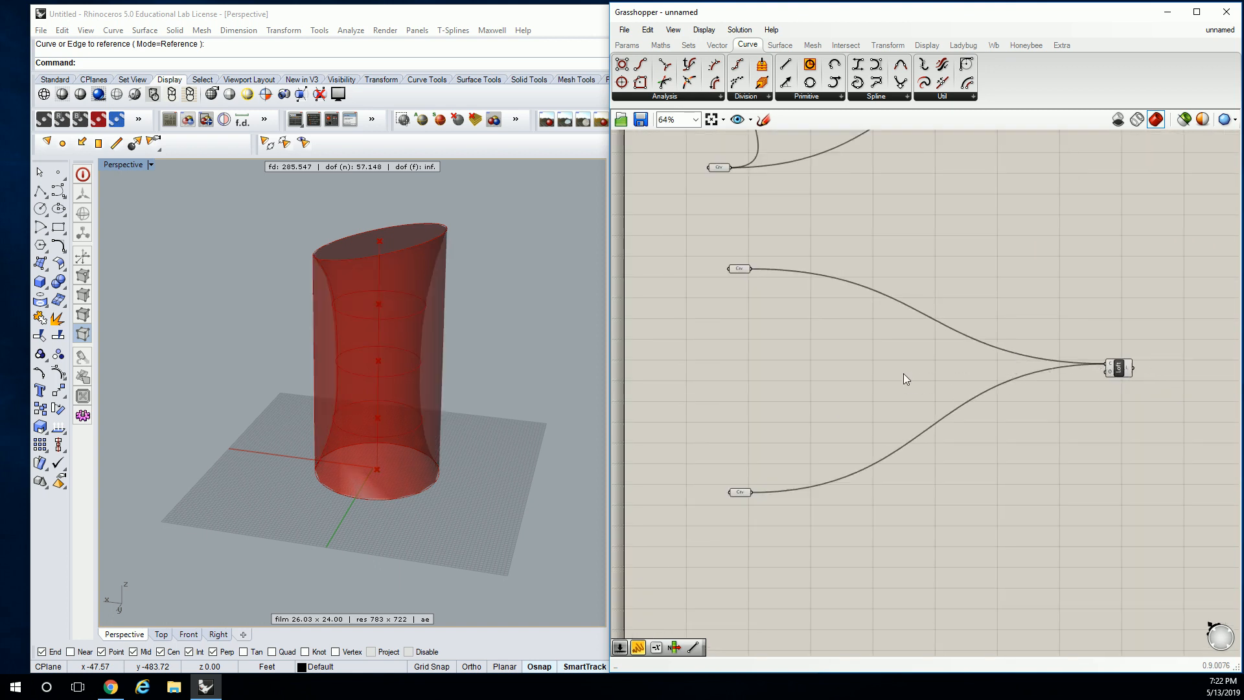
Compact the copied definition by moving its Loft close to the curves and its lower Curve directly below the upper one
drag(1119, 373, 821, 283)
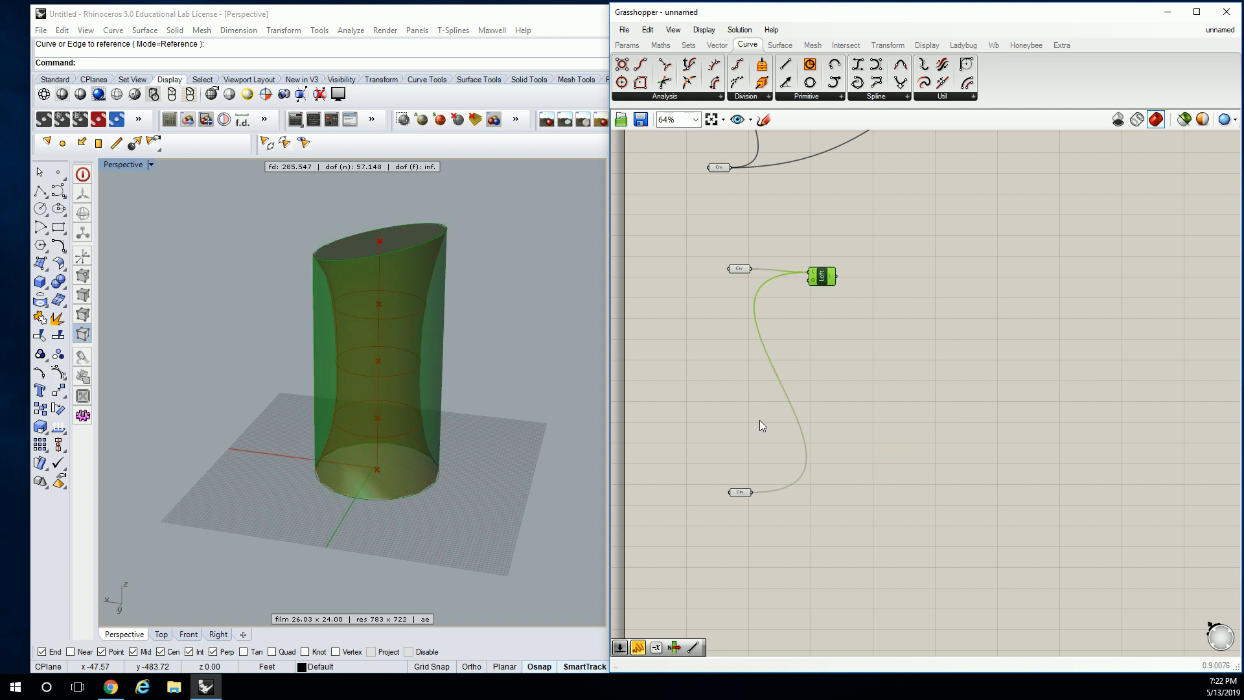
drag(741, 491, 741, 285)
click(761, 262)
Turn off the preview of the copied Curve parameters and Loft so only the original tower is displayed
scroll(761, 262, up, 3)
drag(636, 211, 1097, 430)
middle_click(827, 238)
click(866, 201)
right_drag(434, 339, 465, 308)
scroll(464, 309, up, 2)
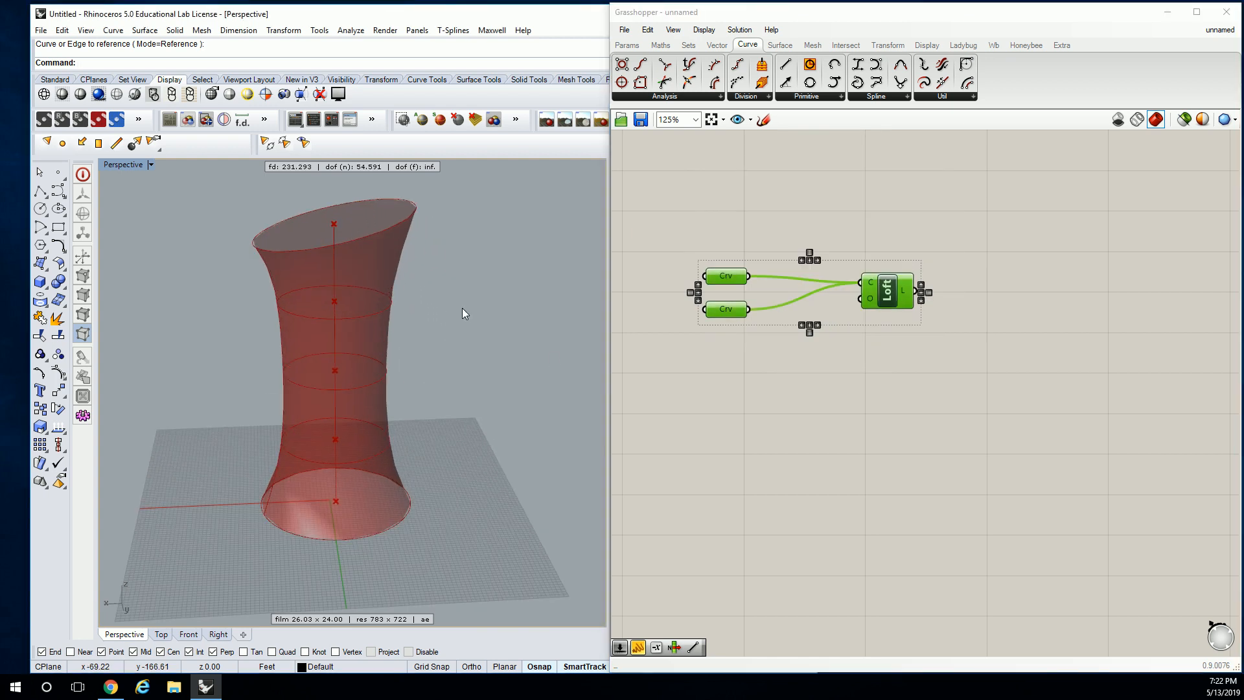
scroll(940, 234, down, 3)
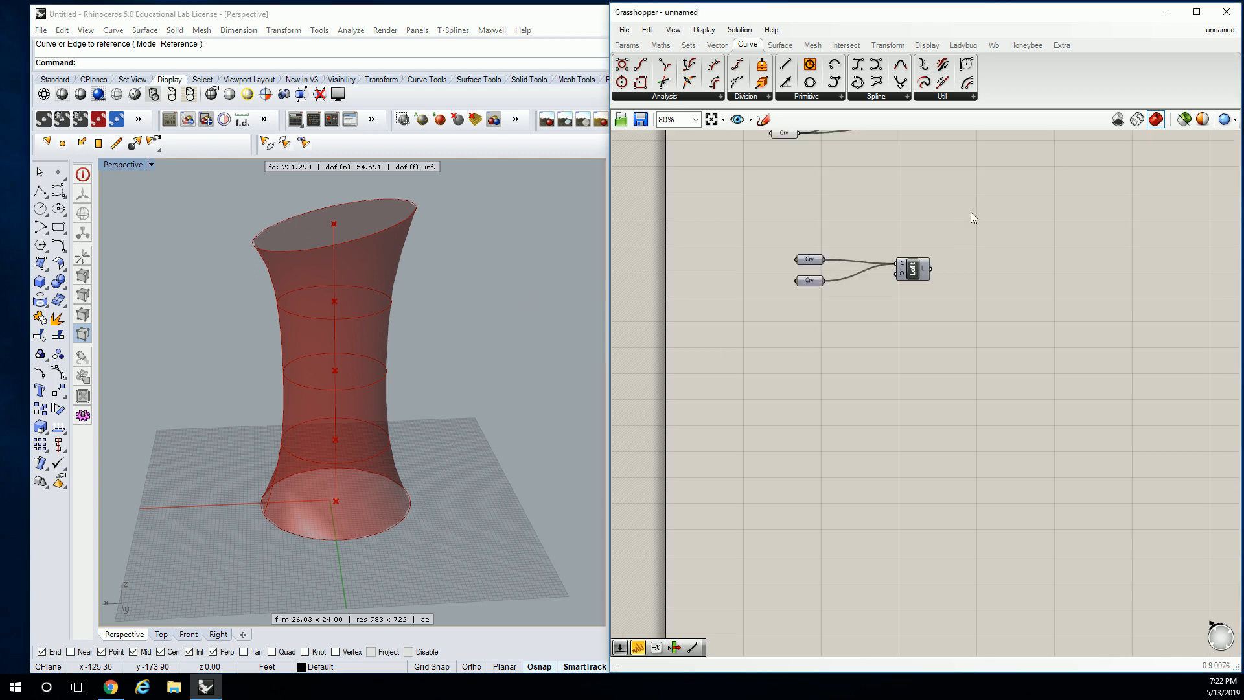
Move the original Loft component farther away from the Circle components
right_drag(959, 241, 961, 357)
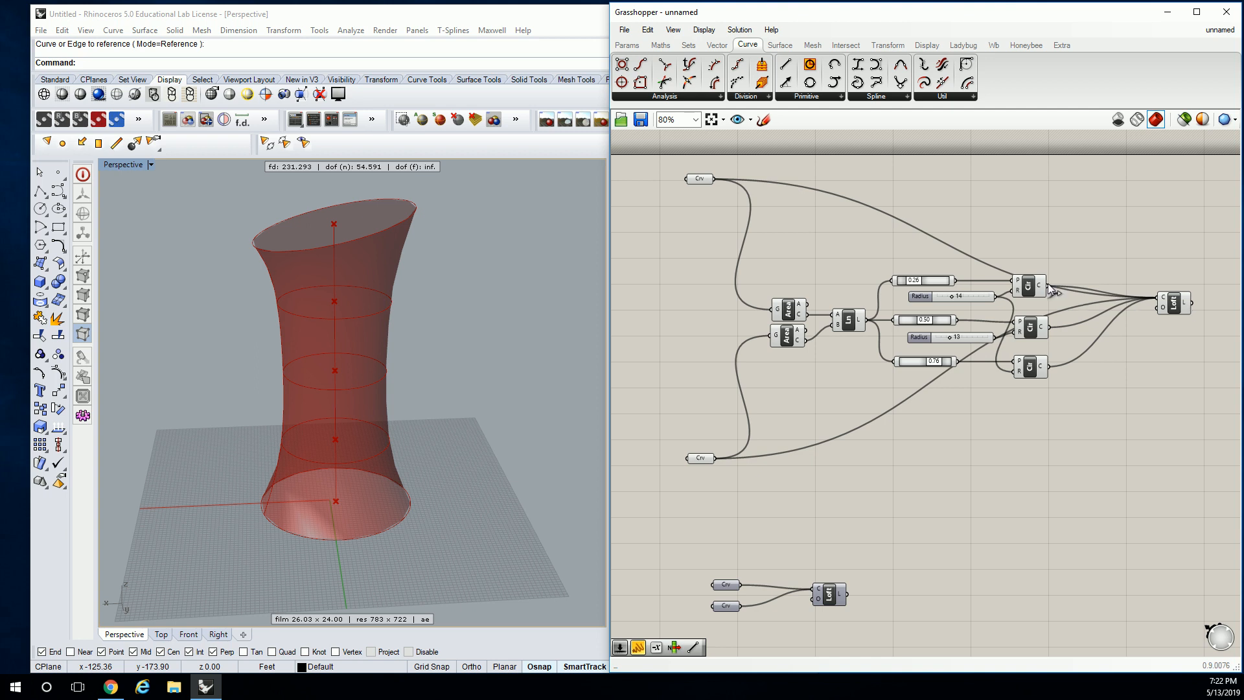
right_drag(1215, 309, 1117, 304)
drag(1083, 299, 1125, 272)
right_drag(1094, 265, 1069, 277)
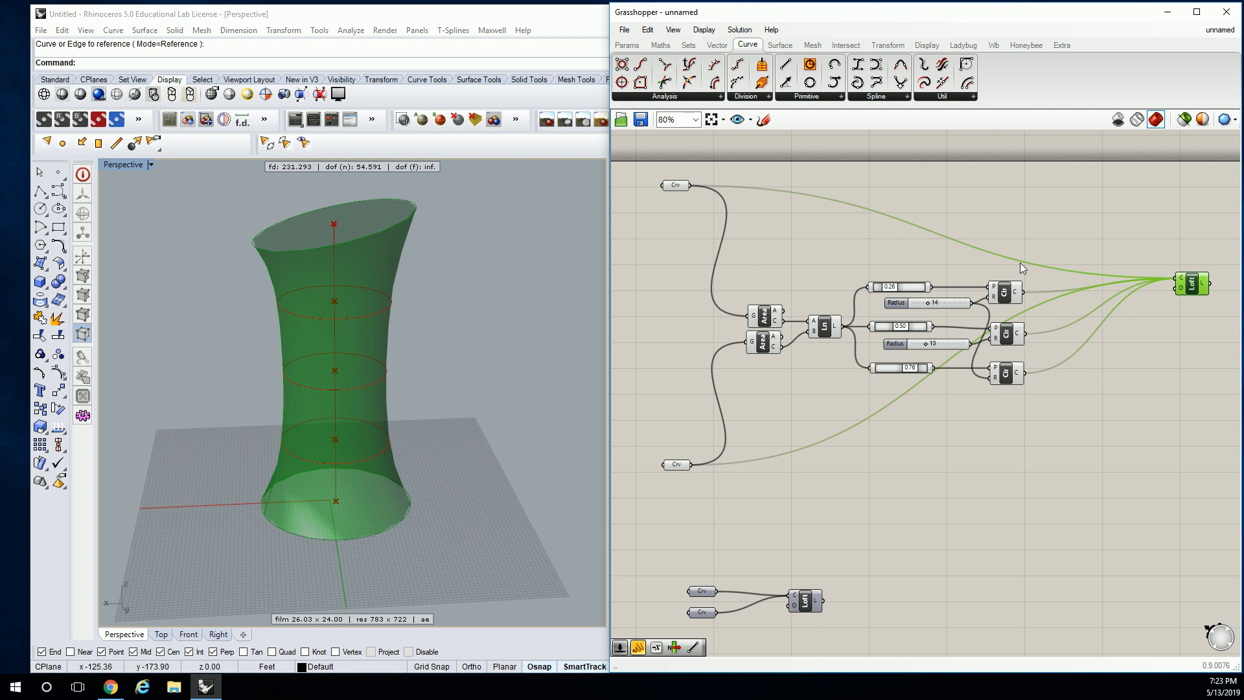
Select the tower's top and base circles in the Rhino viewport and loft them with Normal style and Do not simplify
click(348, 267)
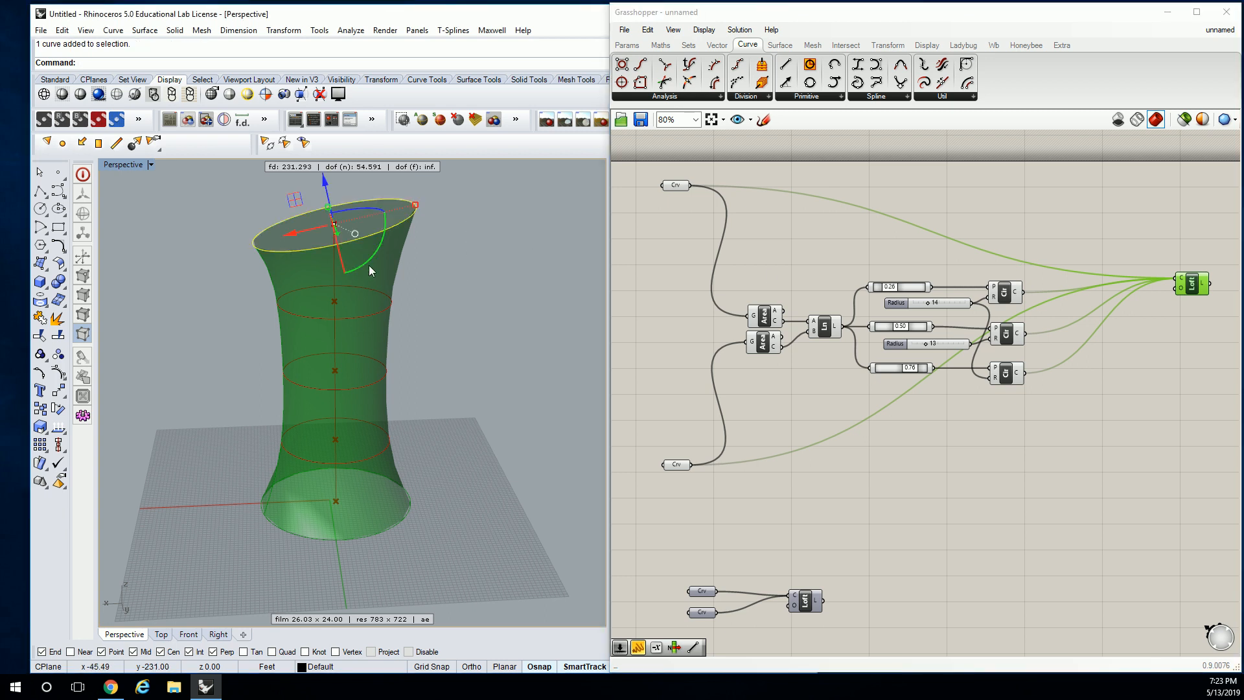
drag(469, 193, 393, 250)
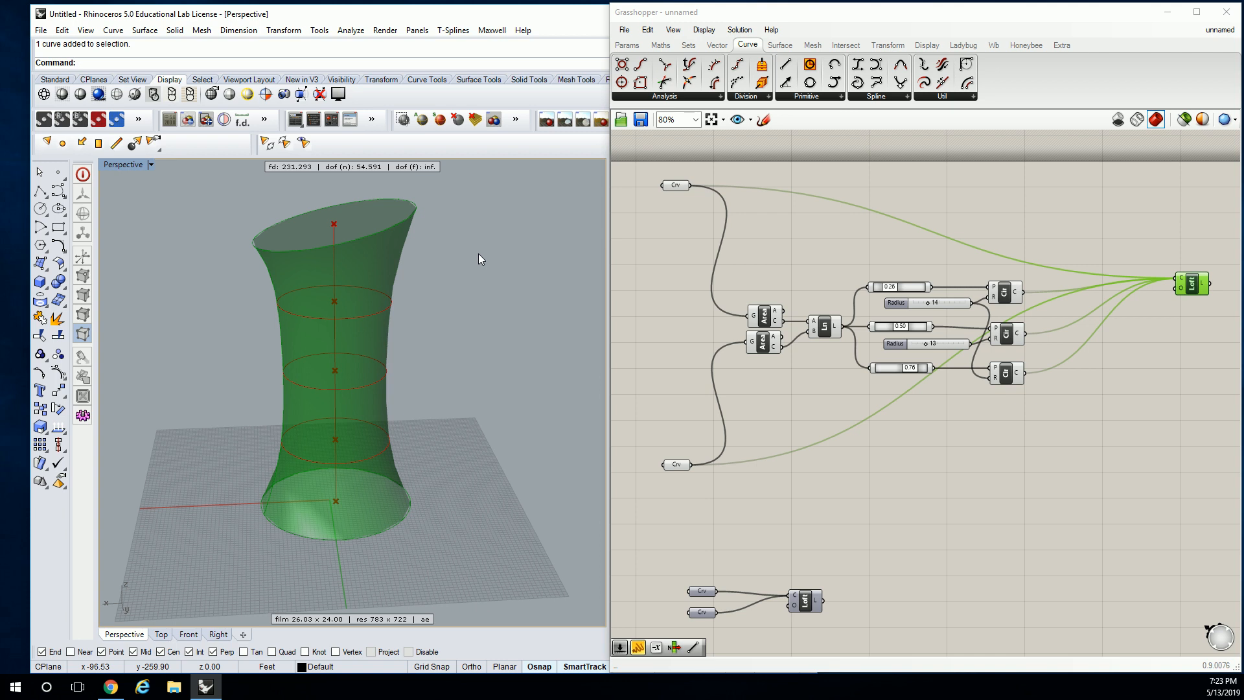
mouse_move(476, 159)
mouse_down()
mouse_move(461, 181)
mouse_move(480, 178)
mouse_move(482, 153)
mouse_up()
drag(475, 195, 364, 641)
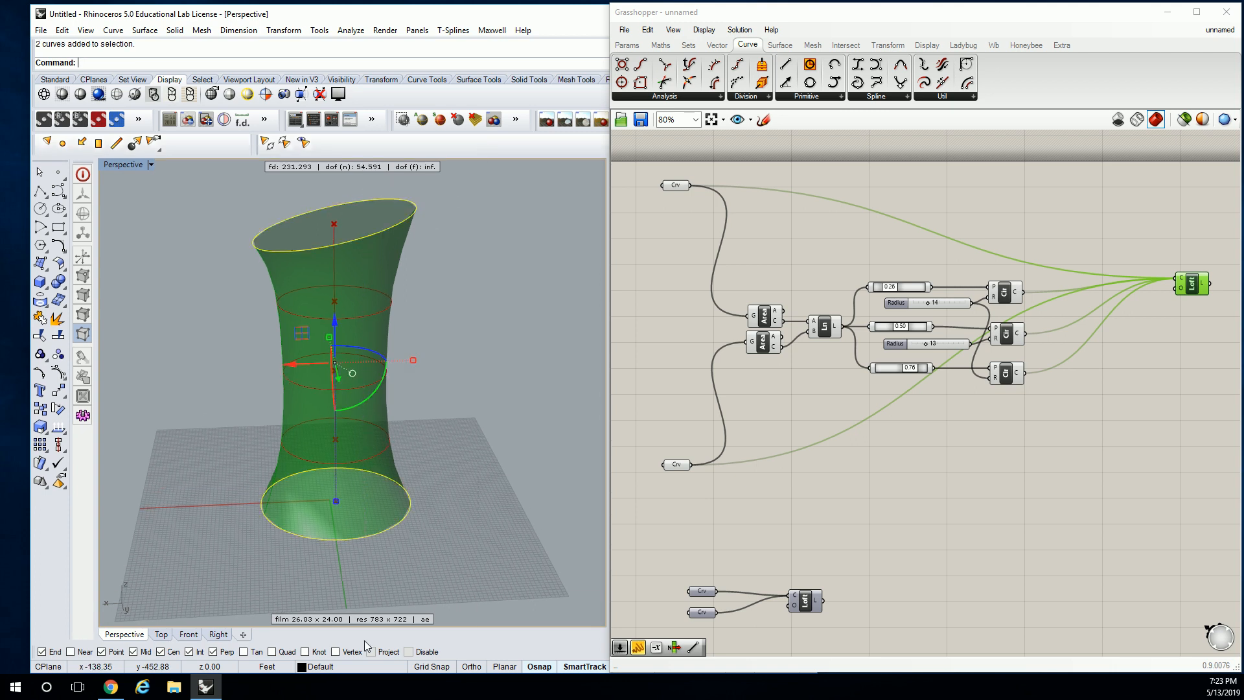
text(loft)
key(Return)
key(Return)
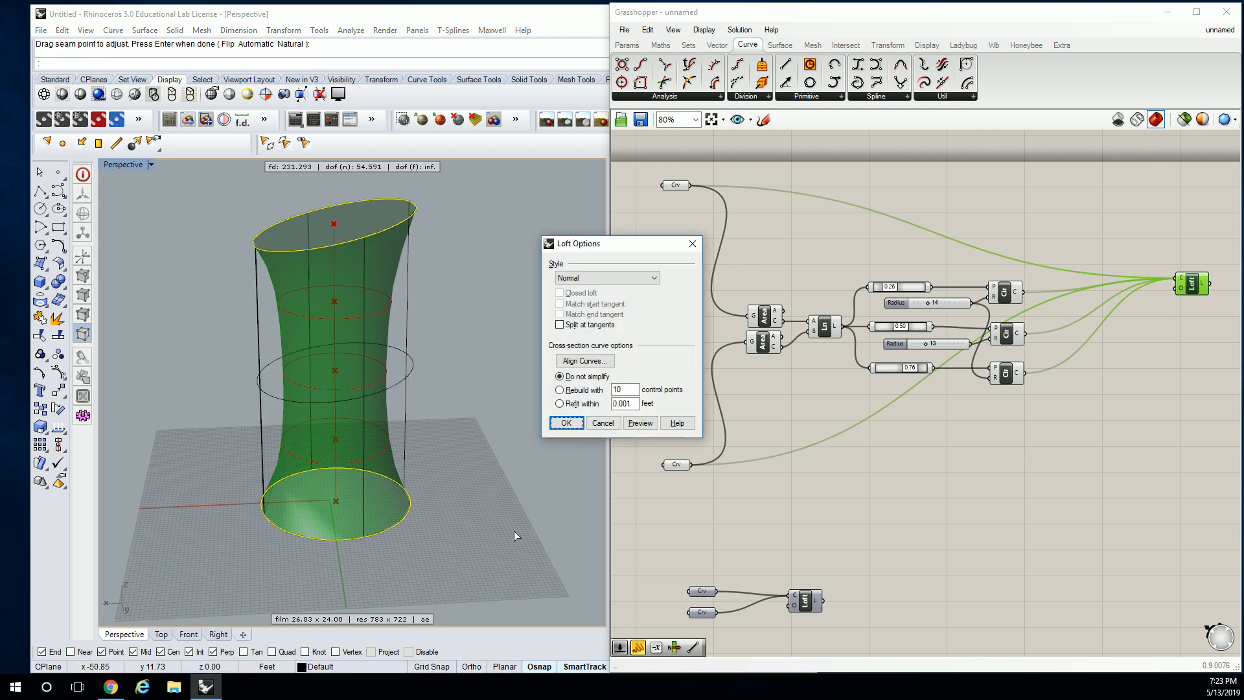
click(566, 422)
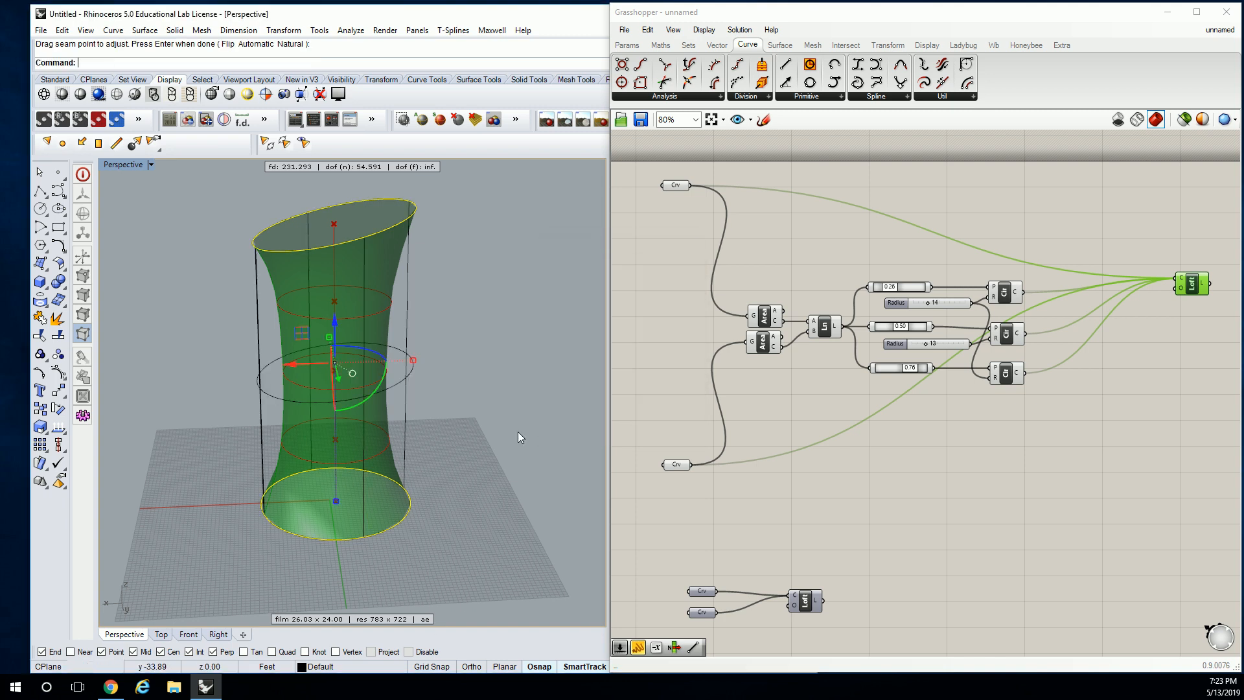
Switch the Perspective viewport to shaded display and select the new lofted surface
click(62, 95)
right_drag(257, 292, 413, 293)
click(385, 294)
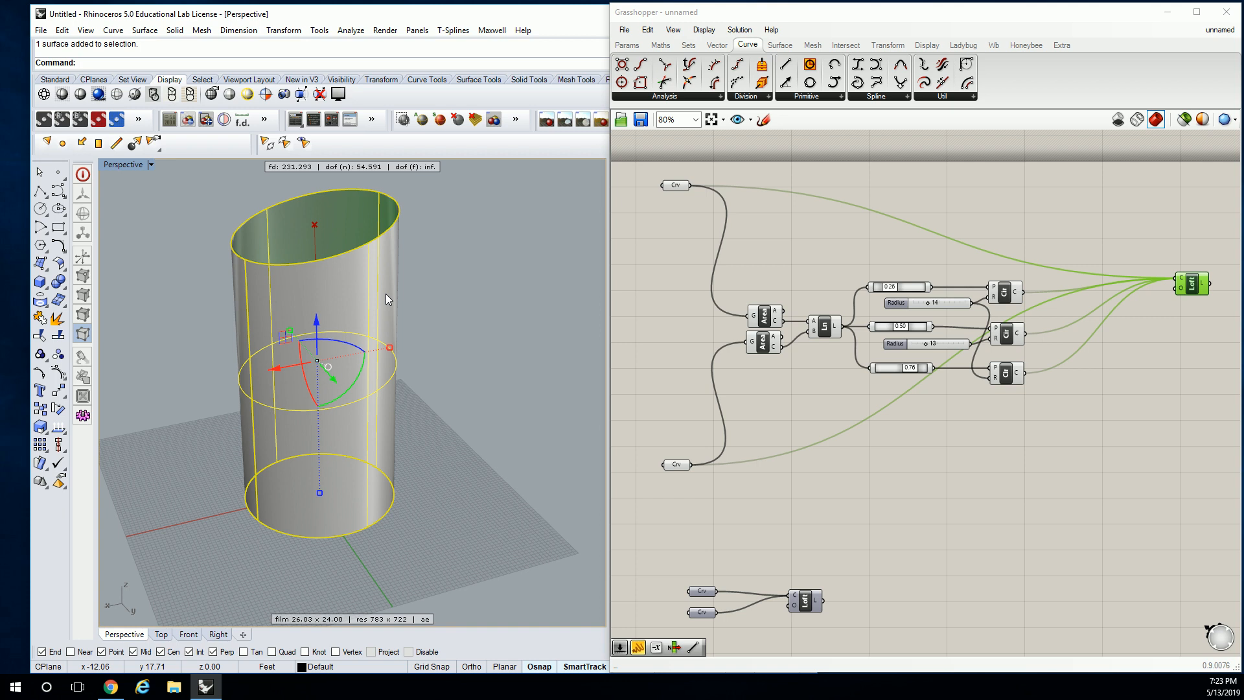
Delete the simple lofted surface made between the tower's top and base circles
key(Delete)
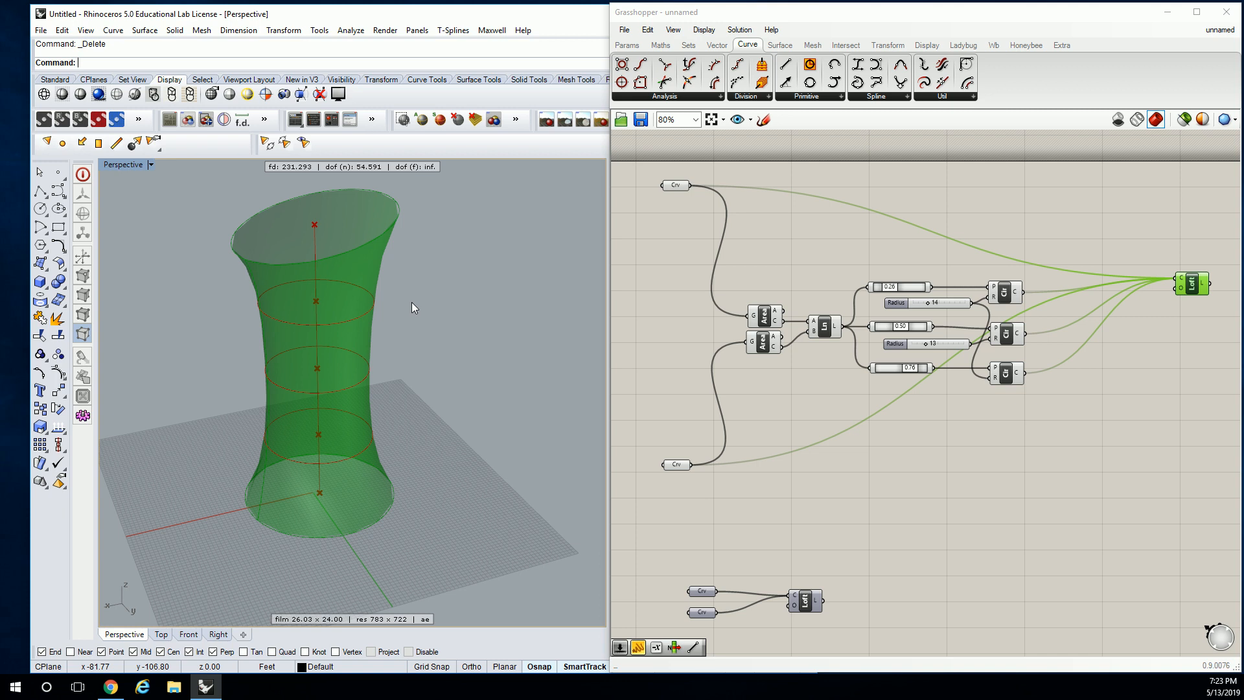
scroll(411, 302, down, 2)
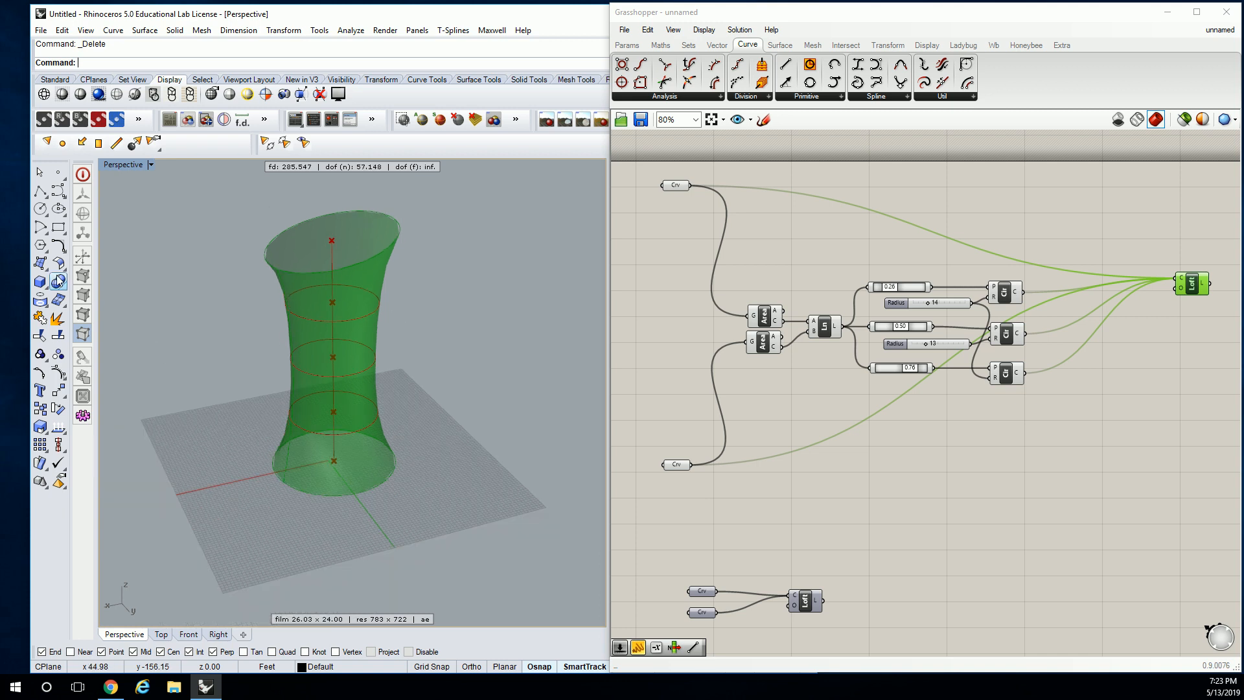
Draw a rectangle on the ground beside the tower and duplicate it vertically above the original
click(58, 231)
click(438, 429)
click(523, 367)
click(524, 367)
right_drag(523, 367, 453, 379)
alt+drag(457, 441, 476, 267)
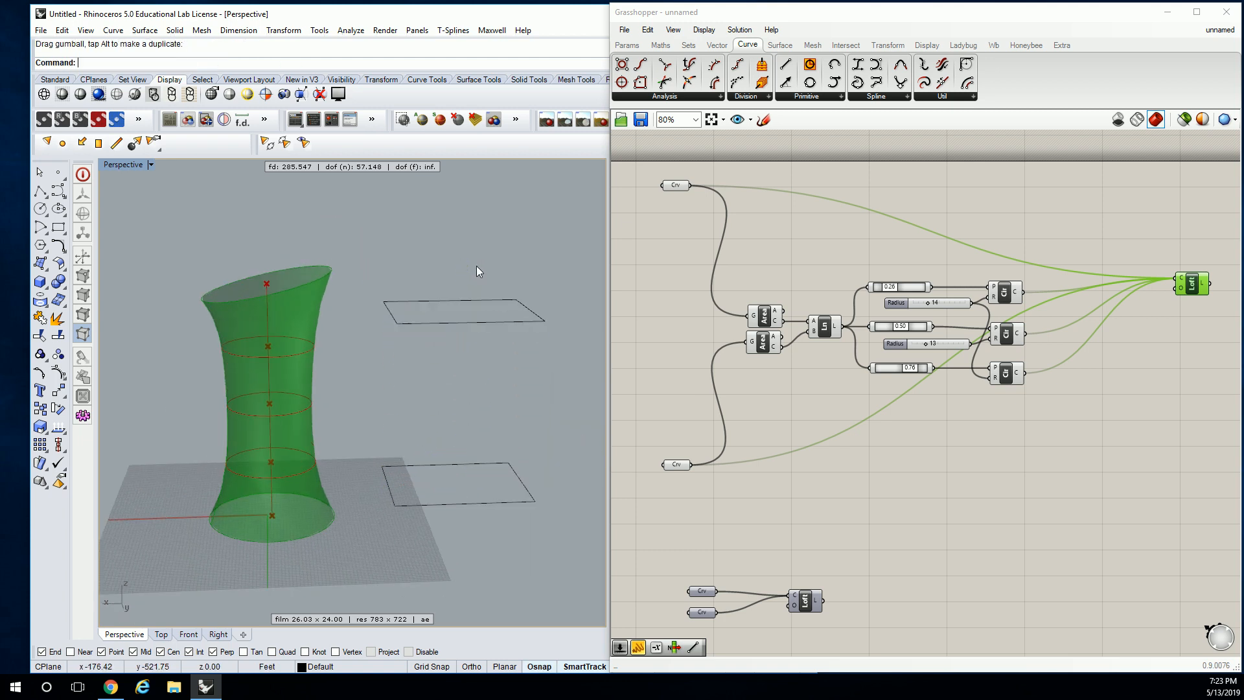
Select the upper rectangle and rotate it so that it is tilted relative to the lower one
click(494, 258)
right_drag(494, 258, 518, 306)
click(492, 252)
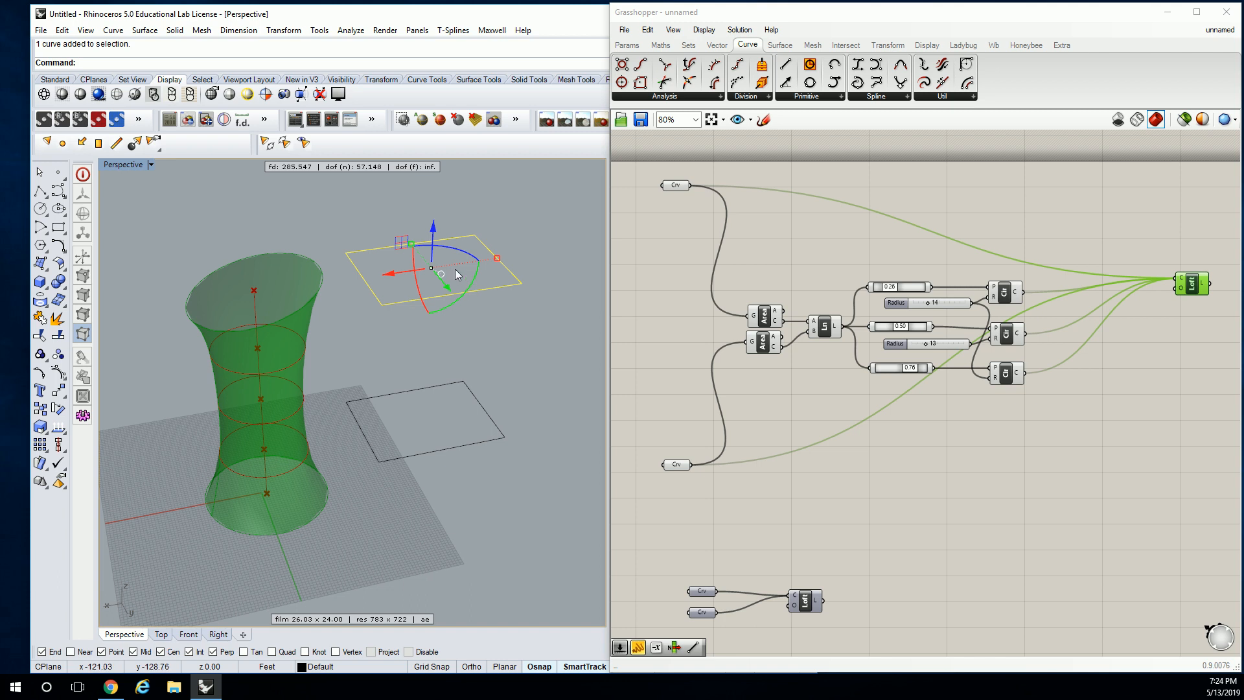
drag(472, 284, 475, 275)
click(507, 328)
Select both rectangles and loft them, accepting the default seam points and loft options
right_drag(507, 328, 507, 264)
drag(508, 263, 423, 535)
text(loft)
key(Return)
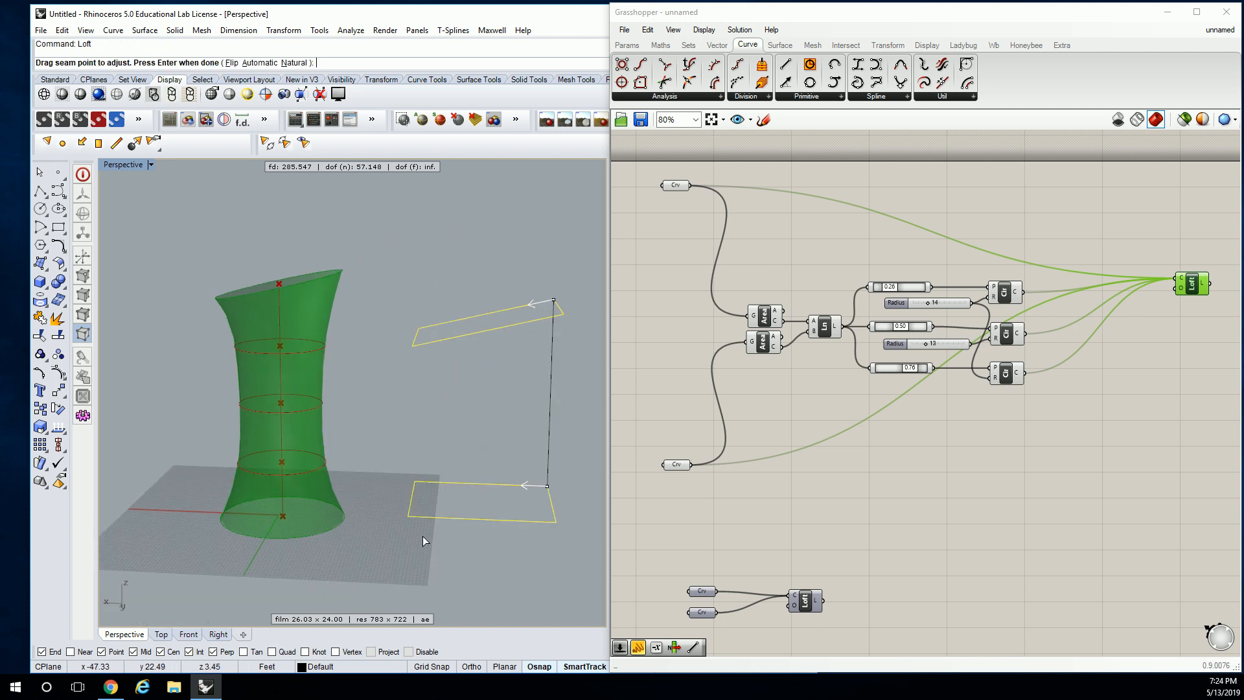
key(Return)
key(Return)
Select the rectangular loft together with its two rectangles and delete them, leaving only the tower in the Perspective viewport
right_drag(497, 413, 565, 403)
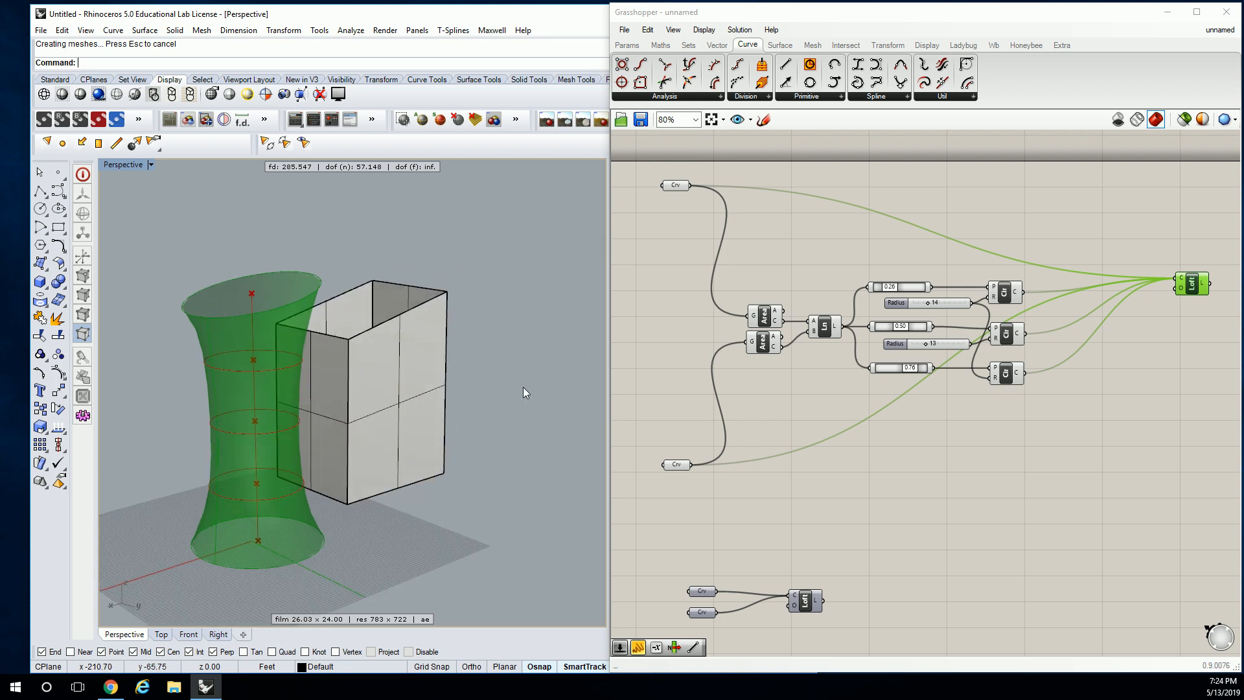
drag(348, 497, 337, 508)
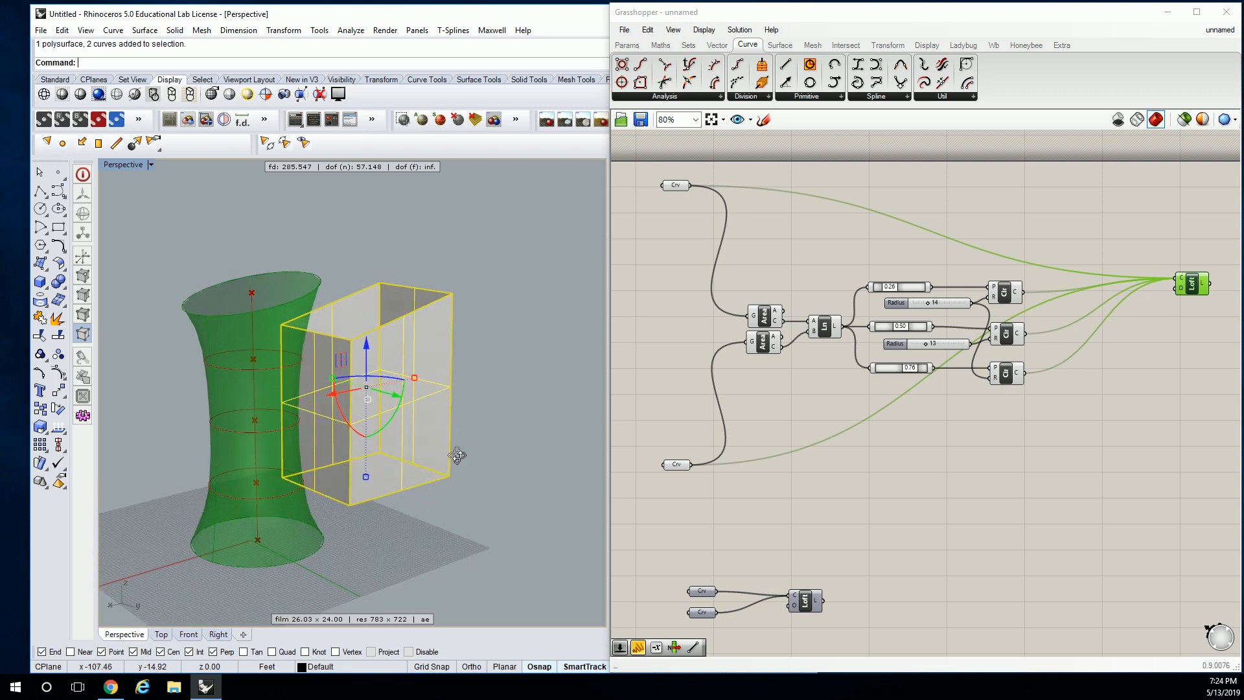
right_drag(457, 454, 410, 448)
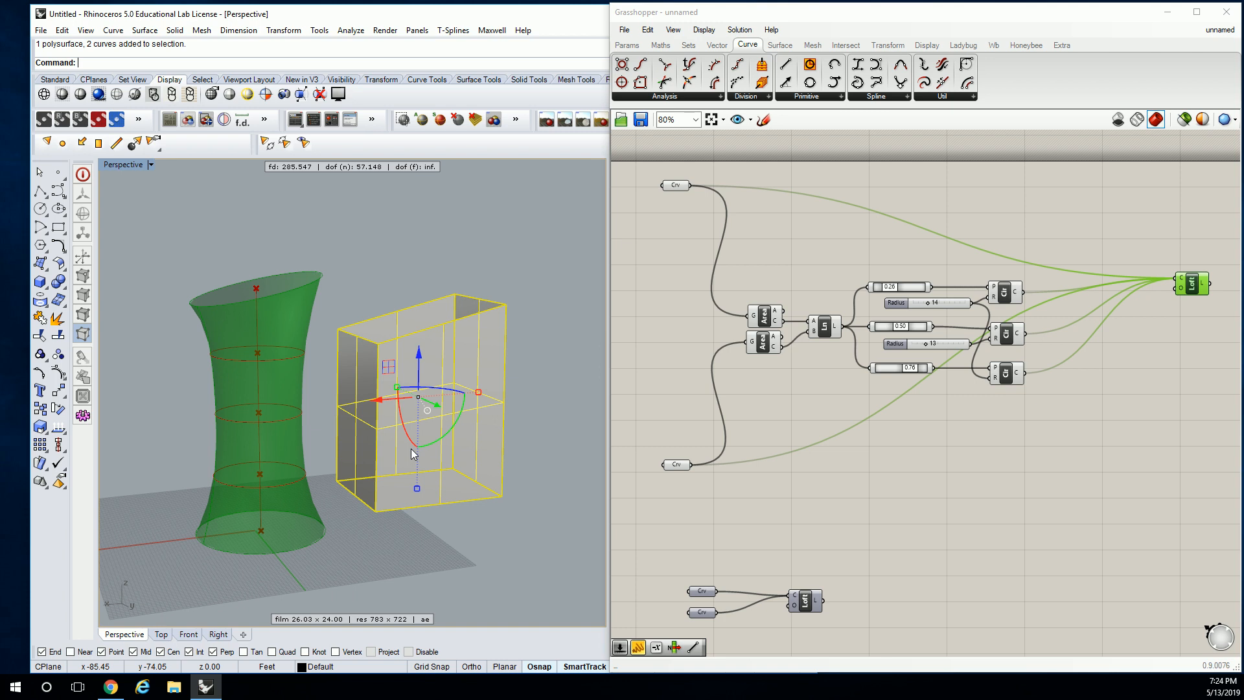
key(Delete)
scroll(278, 369, up, 5)
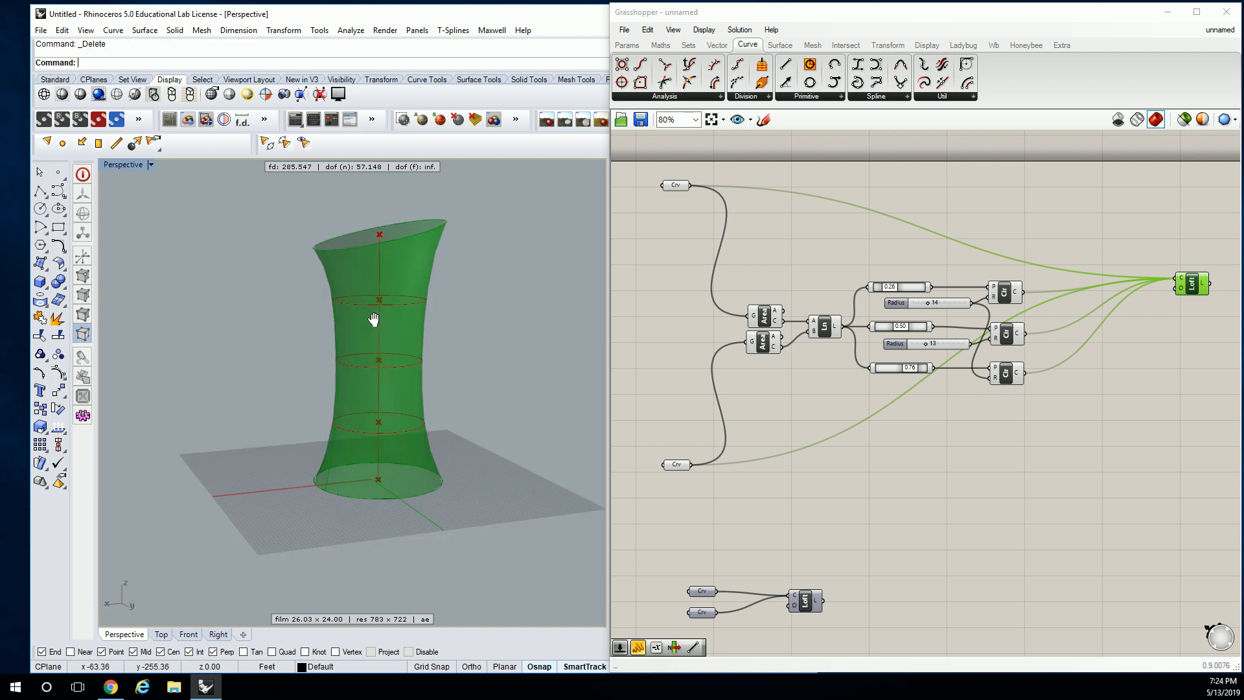
scroll(391, 310, down, 2)
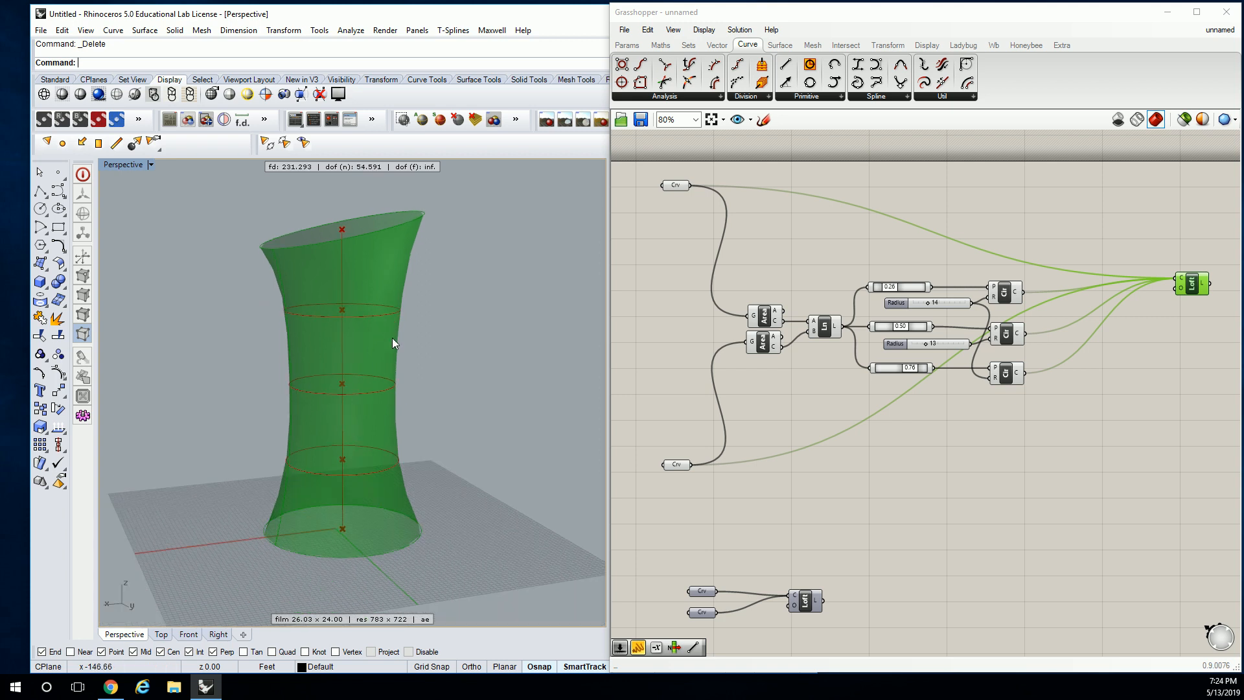
right_drag(391, 332, 411, 347)
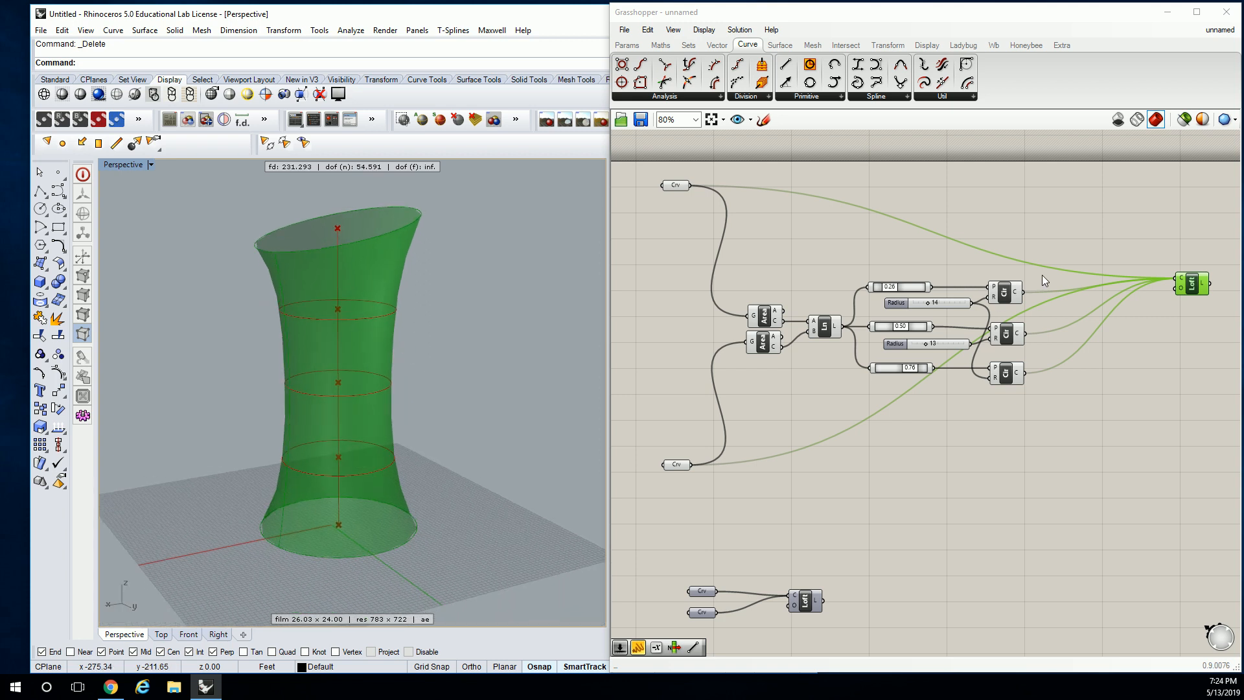